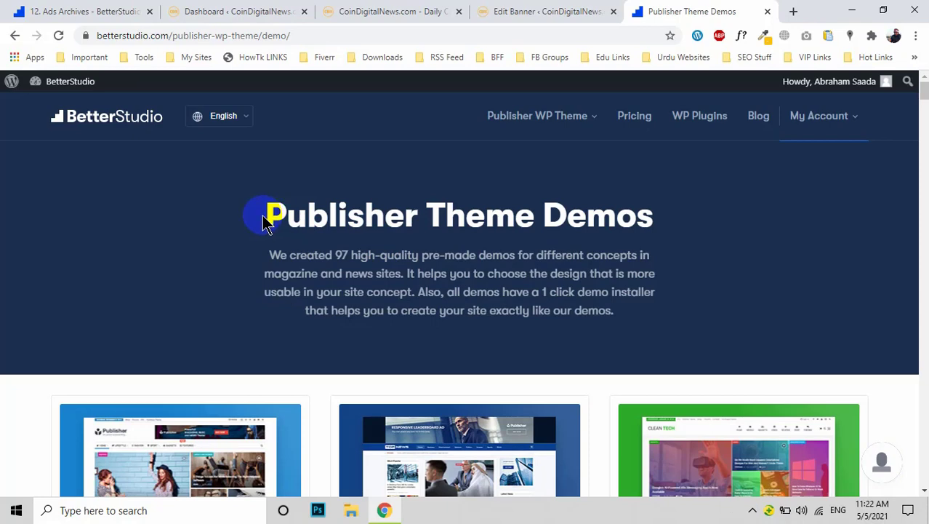
Examine the pre-made Publisher theme demos on the BetterStudio demo page
scroll(263, 218, down, 2)
scroll(326, 235, up, 2)
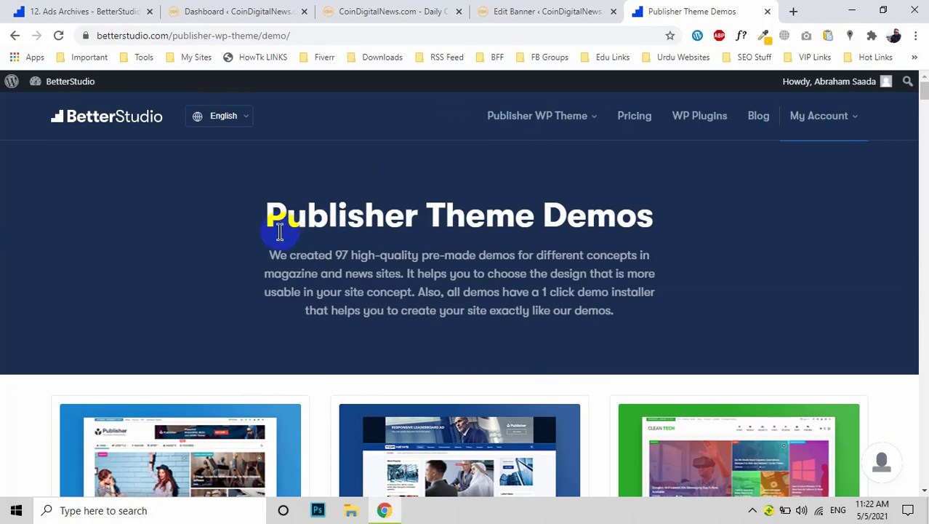
scroll(342, 234, down, 15)
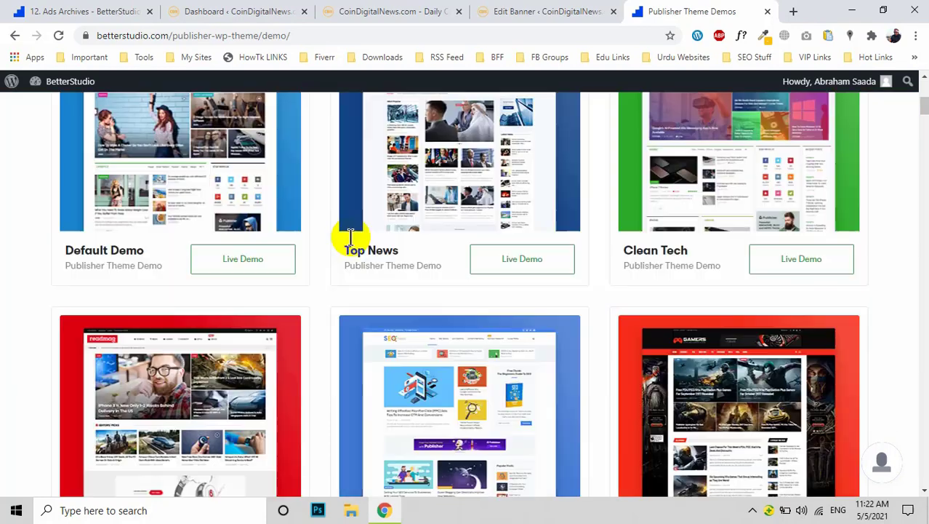
scroll(421, 264, down, 12)
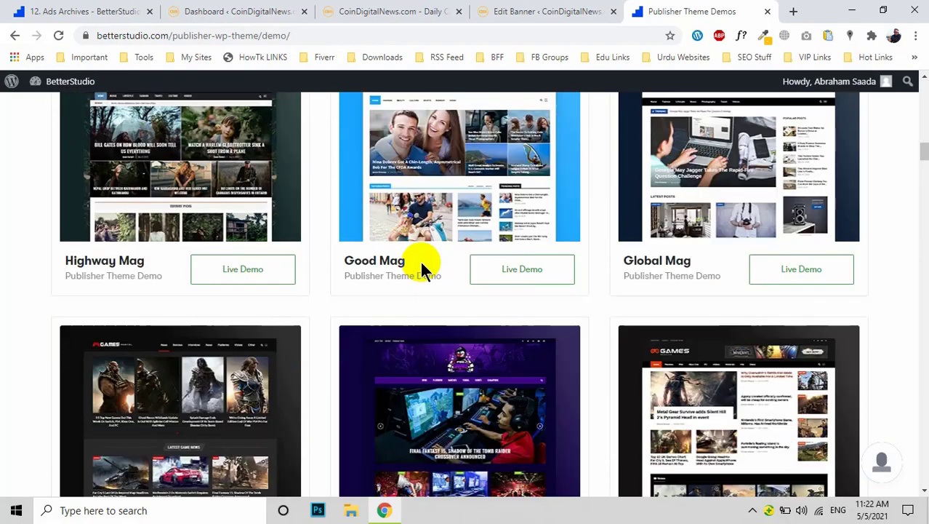
scroll(352, 258, down, 4)
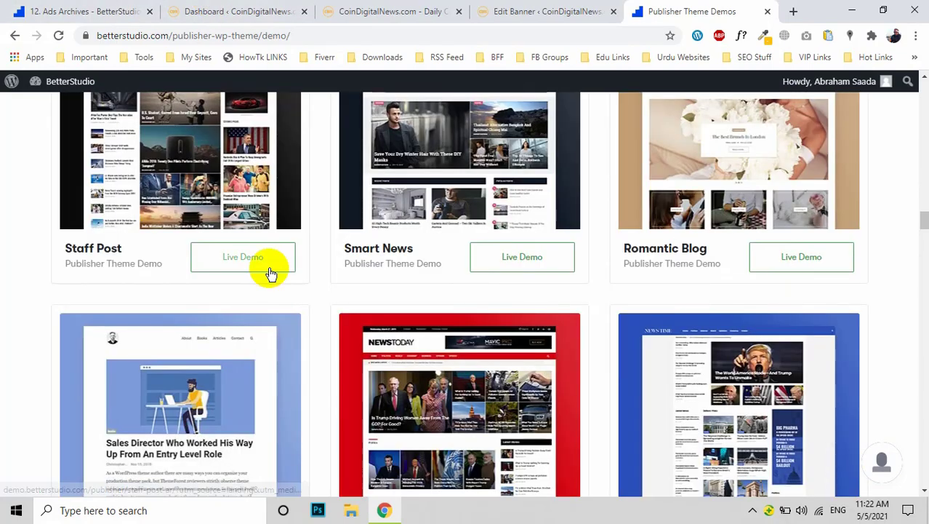
scroll(270, 270, down, 7)
scroll(265, 271, up, 10)
scroll(270, 265, up, 15)
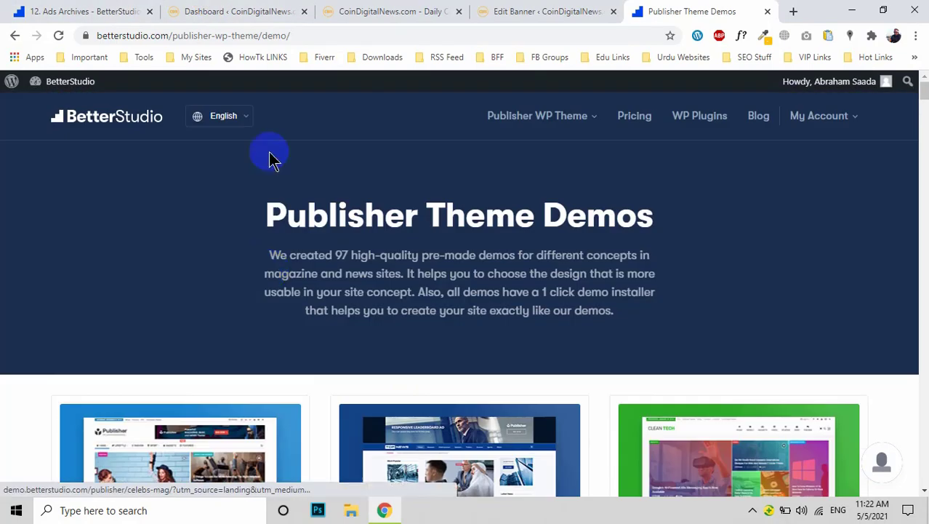
Switch to the CoinDigitalNews WordPress dashboard and open the Better Ads list of banners
click(236, 11)
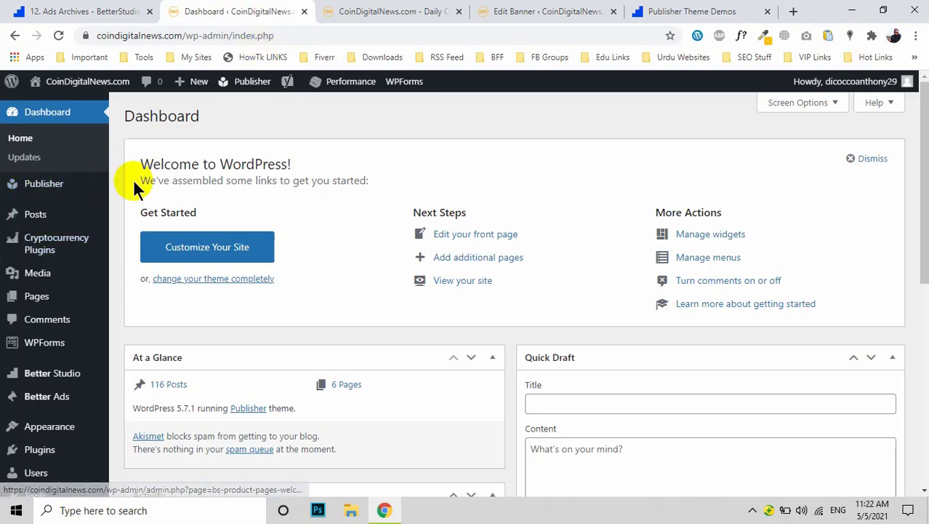
scroll(135, 182, down, 4)
scroll(34, 240, up, 2)
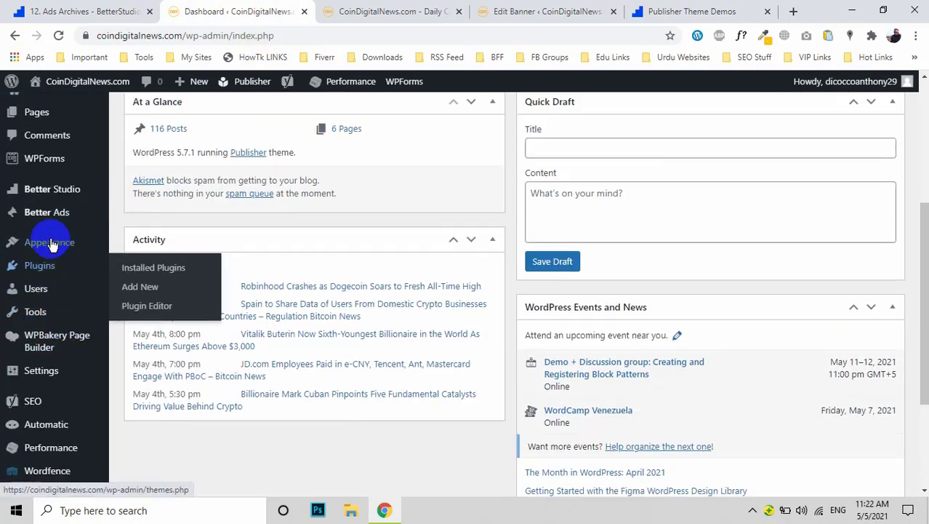
mouse_move(50, 335)
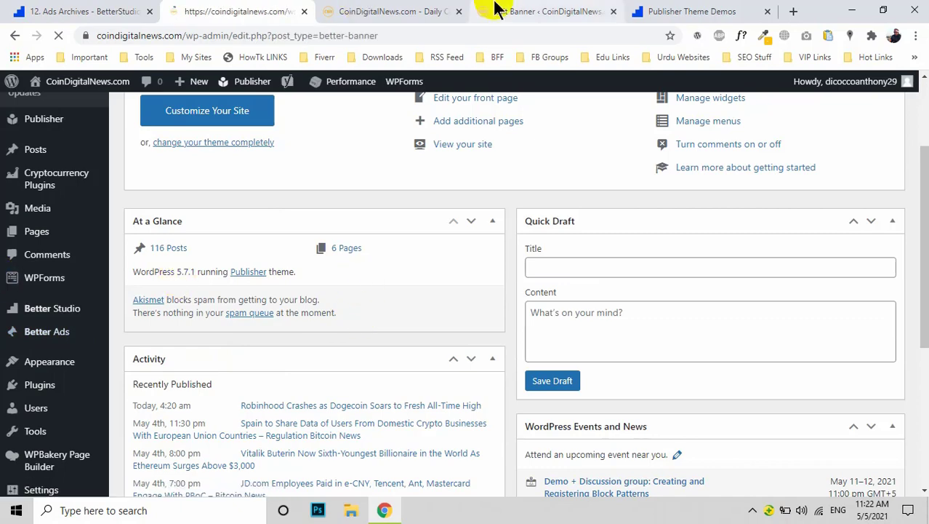
Examine where the ad banners are placed throughout the live CoinDigitalNews homepage
click(407, 11)
scroll(4, 258, up, 4)
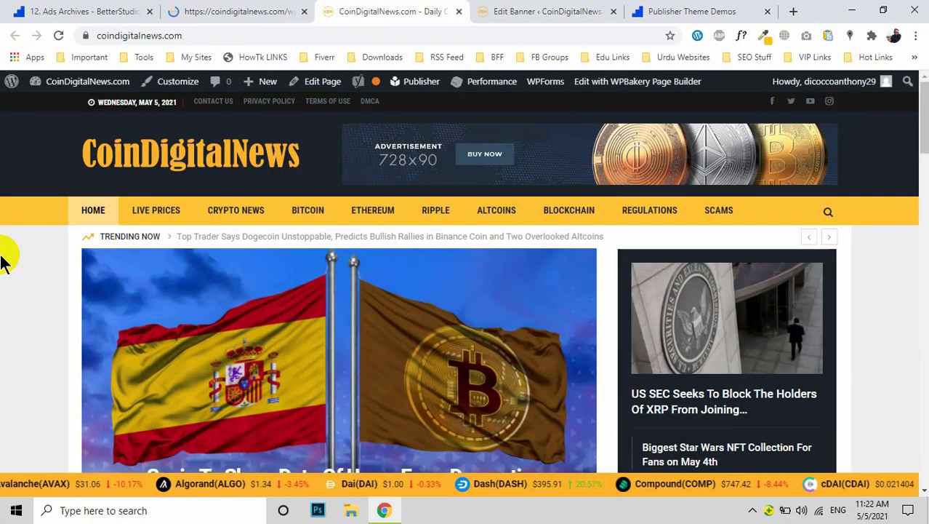
scroll(25, 299, down, 1)
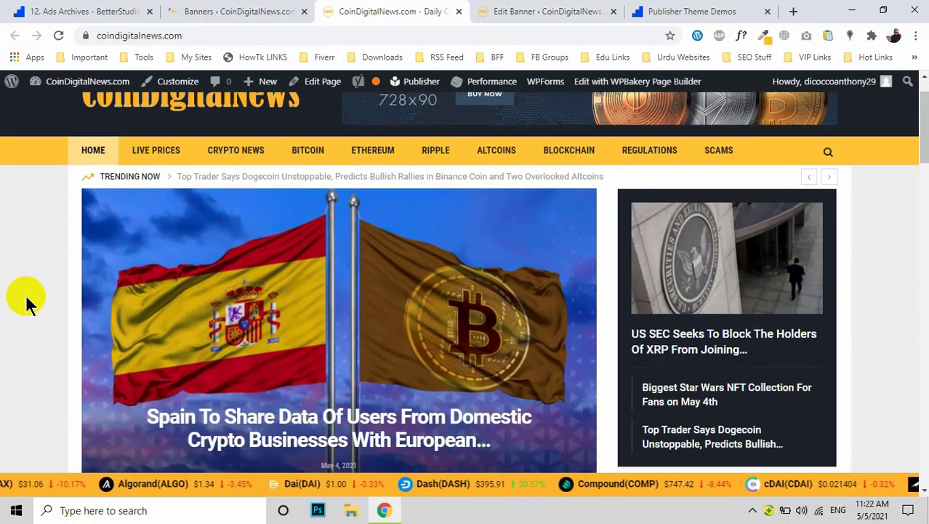
scroll(25, 293, down, 2)
scroll(25, 294, up, 3)
scroll(39, 291, down, 2)
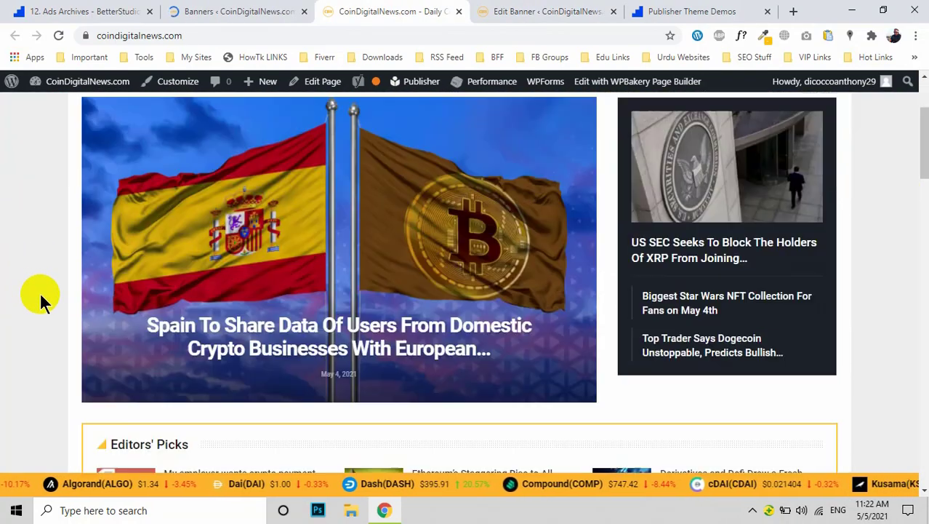
scroll(40, 291, down, 9)
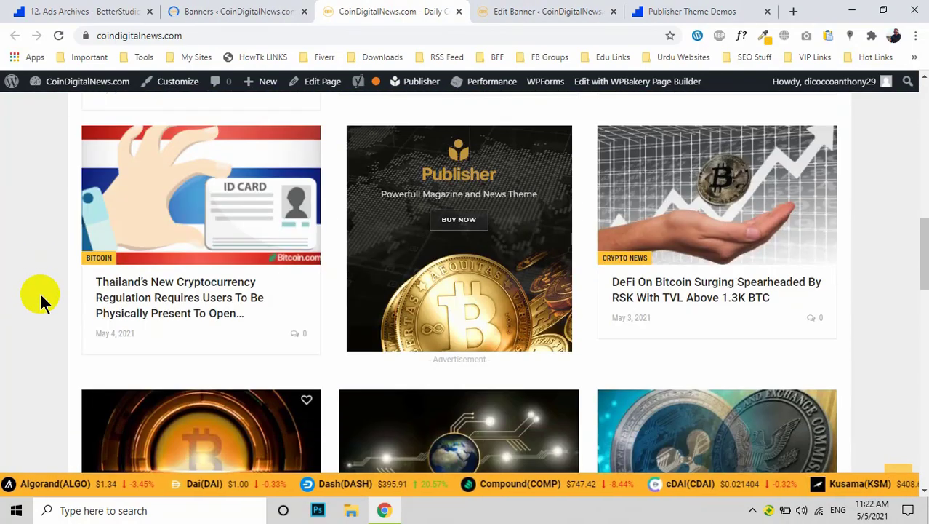
click(468, 207)
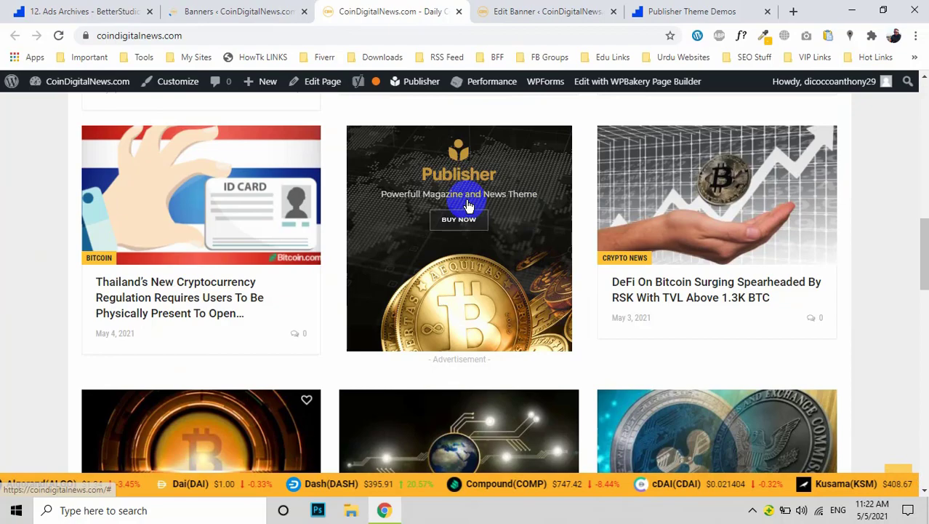
scroll(468, 211, down, 6)
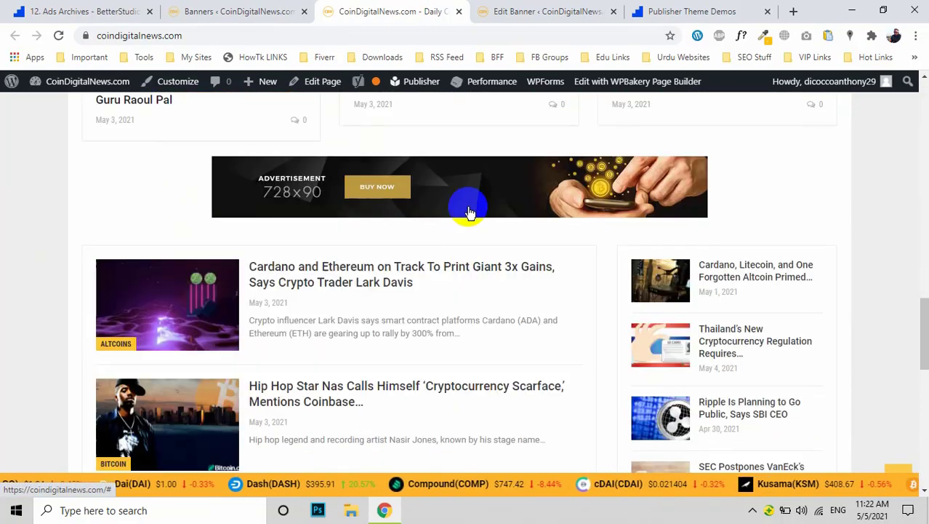
scroll(469, 211, down, 8)
scroll(468, 210, up, 15)
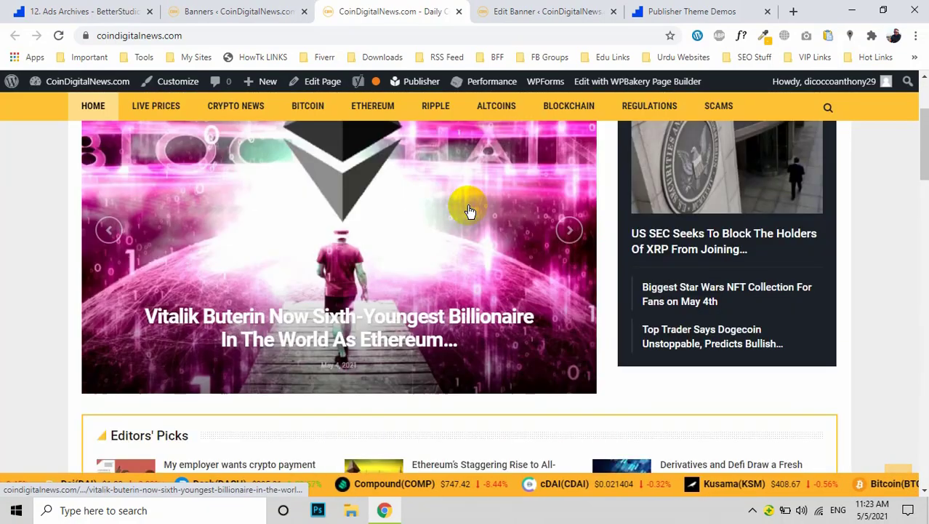
Examine the 728x90 advertisement in the header of the CoinDigitalNews homepage
scroll(469, 211, up, 2)
click(832, 157)
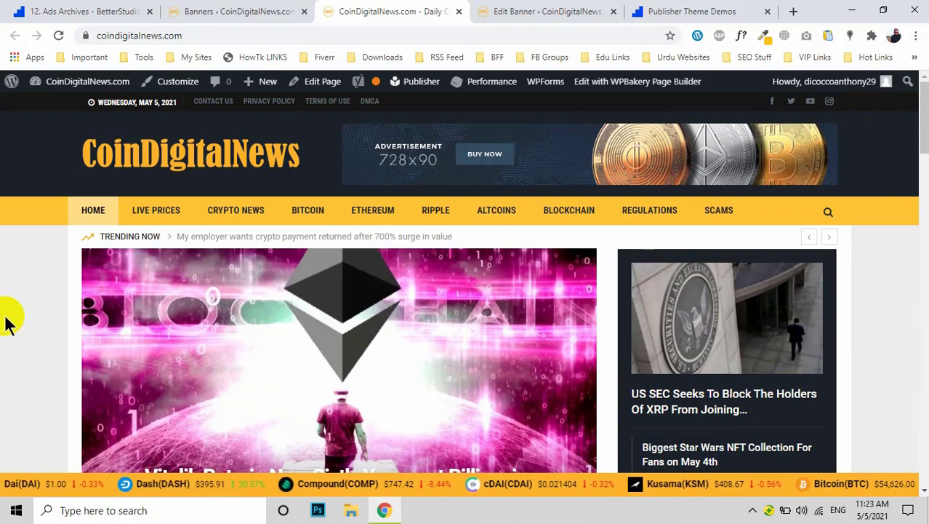
click(584, 147)
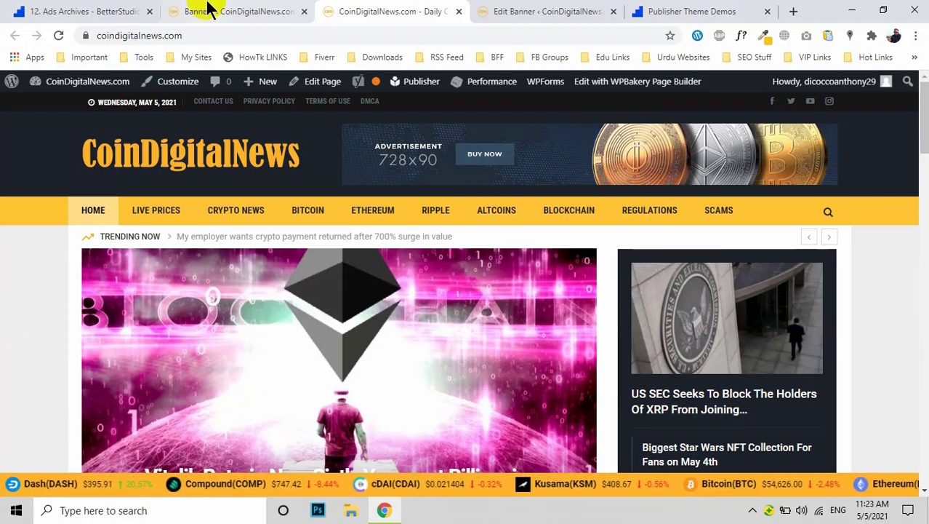
scroll(2, 225, down, 3)
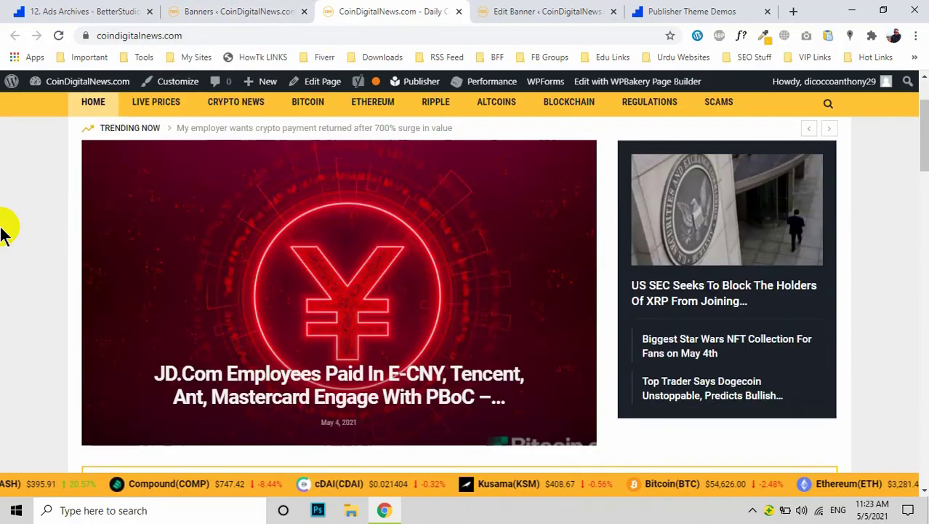
scroll(4, 233, up, 2)
scroll(4, 233, up, 1)
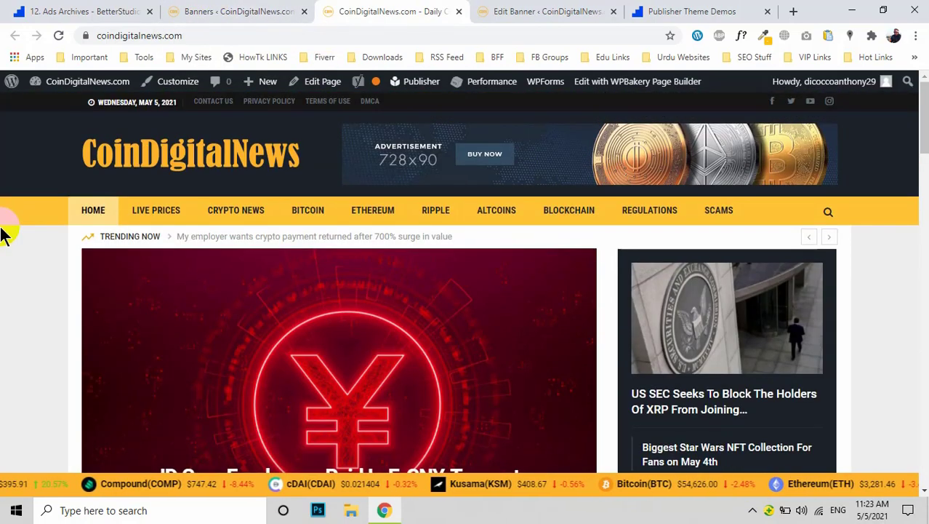
Open the Single Banner – 300 x 250 ad for editing and review its format, type and image options
click(216, 10)
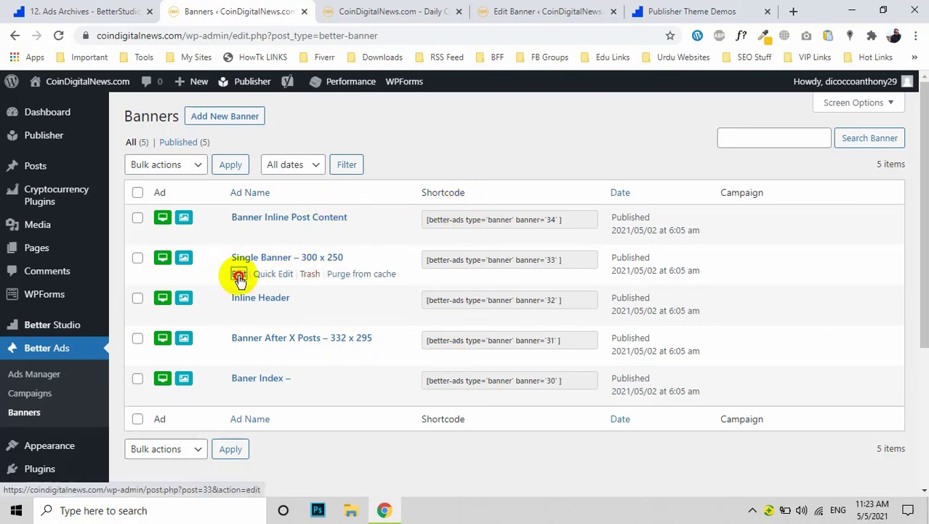
click(239, 275)
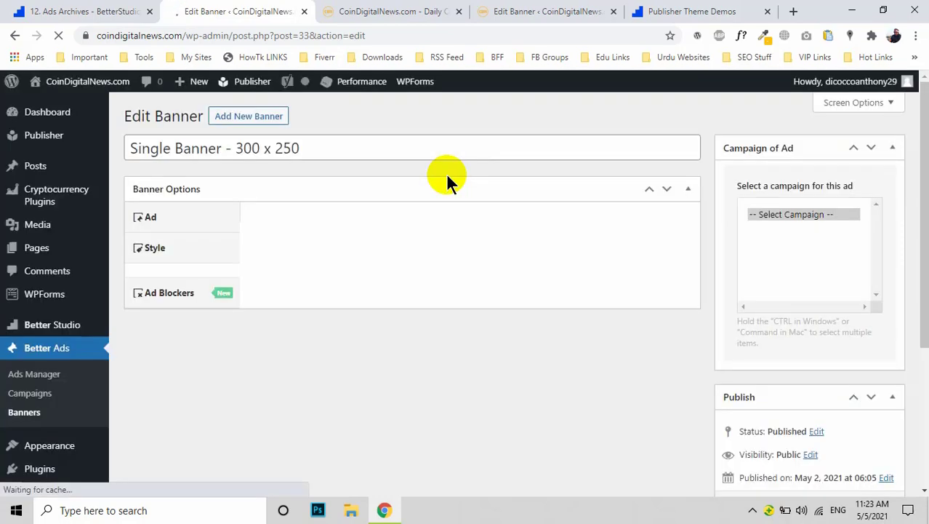
scroll(344, 292, down, 2)
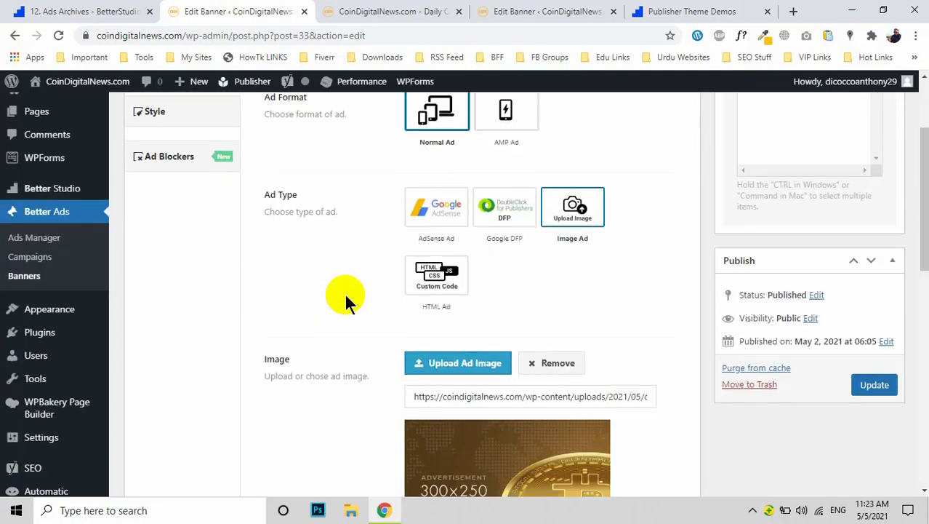
scroll(343, 292, up, 1)
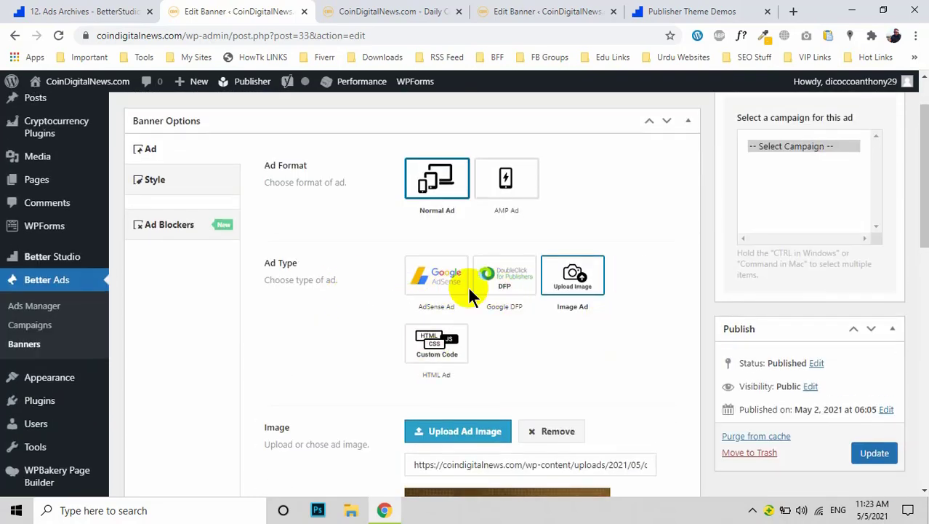
scroll(555, 298, down, 2)
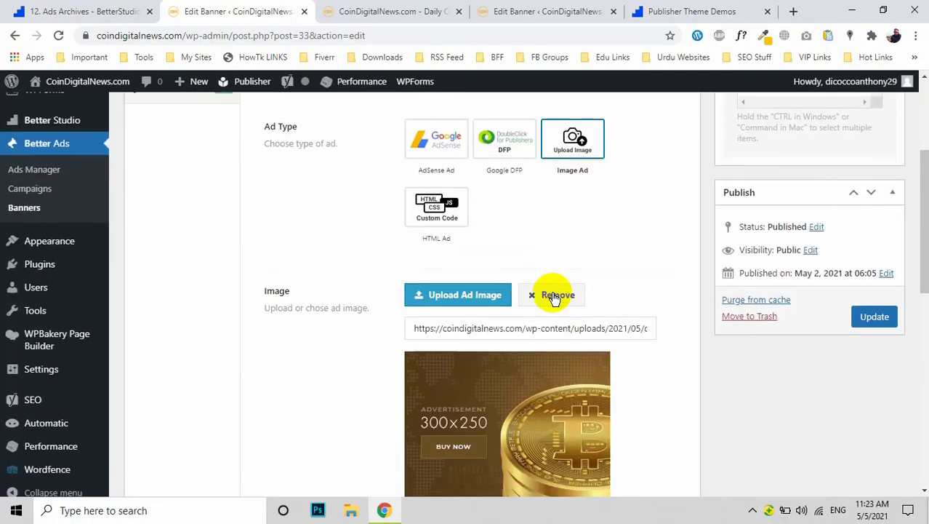
scroll(499, 240, up, 1)
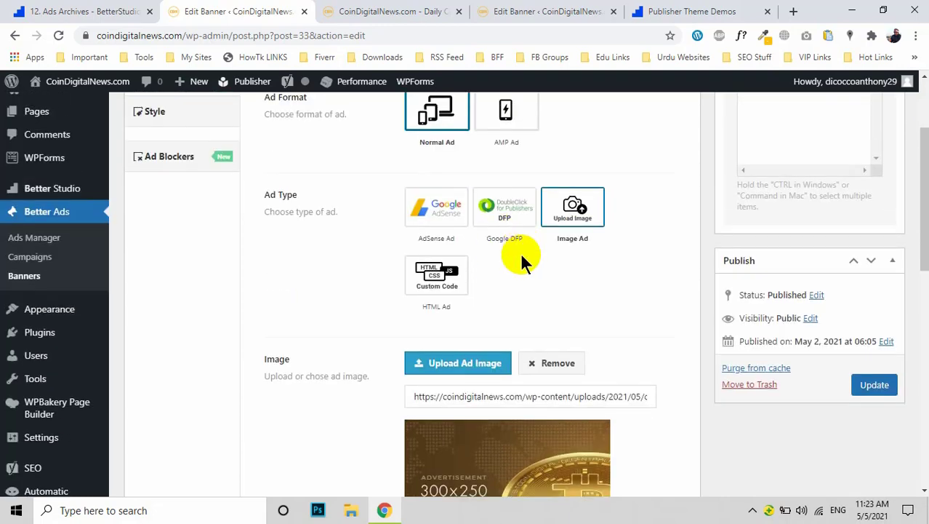
scroll(520, 252, down, 1)
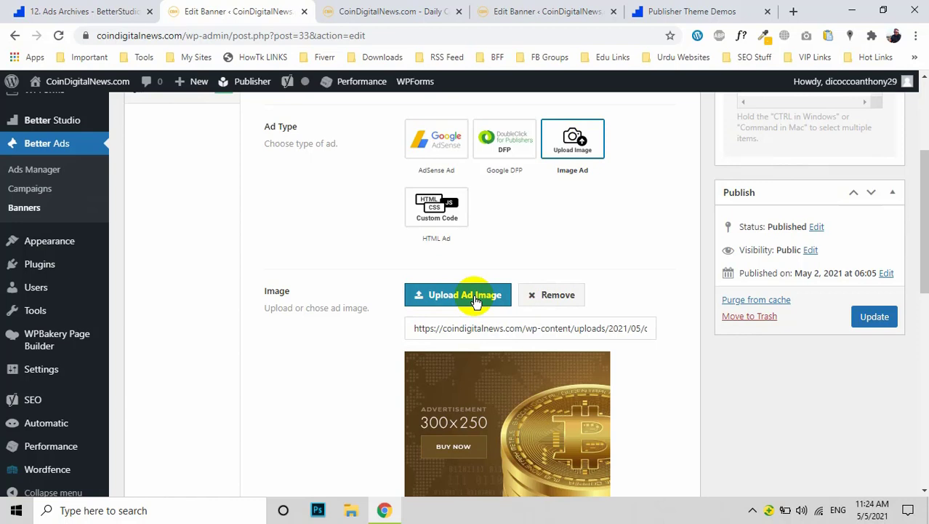
click(439, 305)
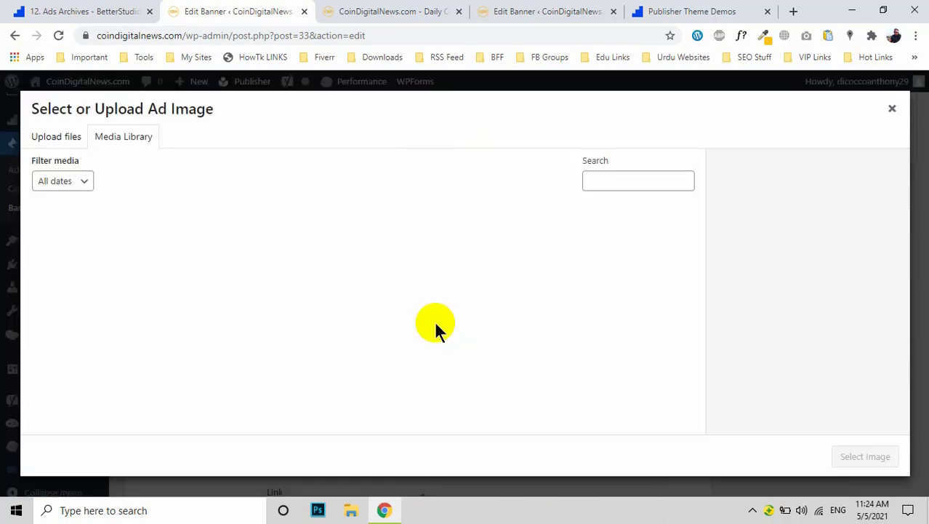
click(64, 140)
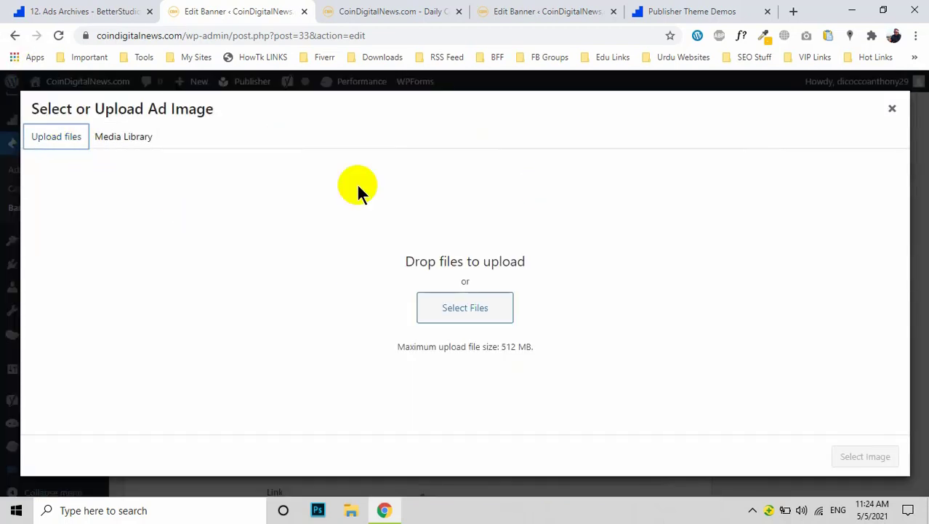
click(465, 312)
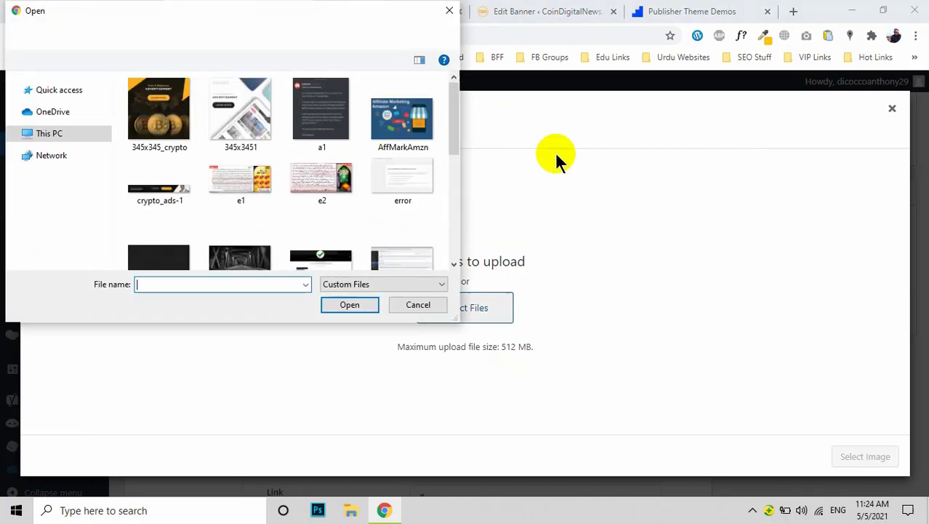
click(448, 10)
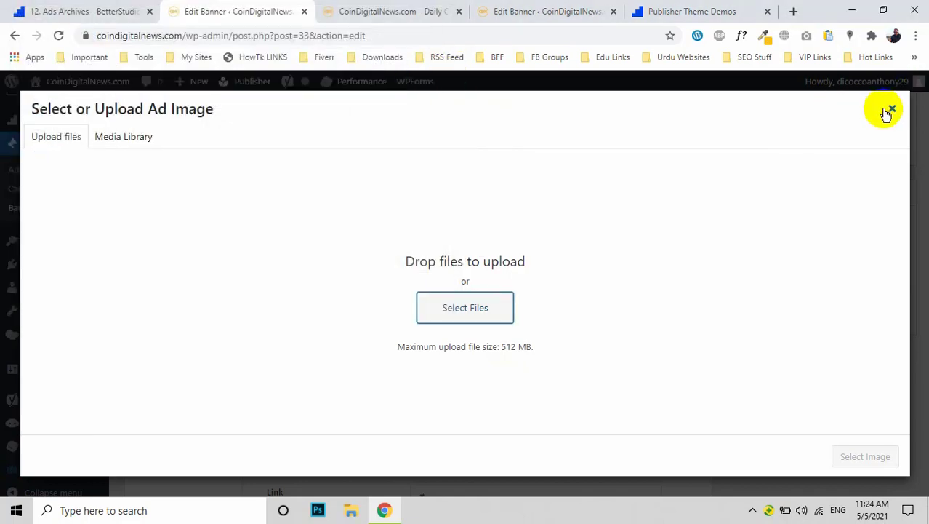
click(892, 110)
Change the banner's ad type to HTML Ad and go to its Custom Ad Code field
scroll(512, 239, down, 2)
scroll(512, 239, up, 4)
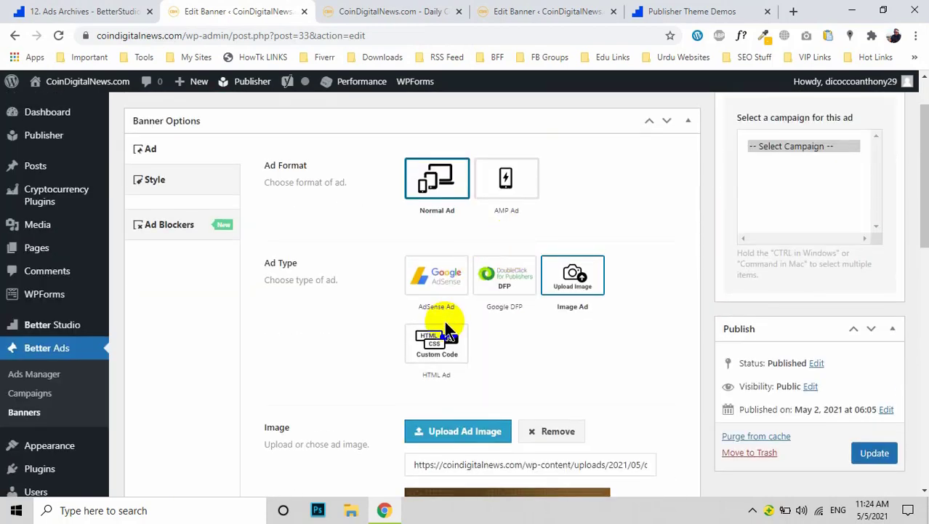
click(437, 349)
scroll(369, 357, down, 3)
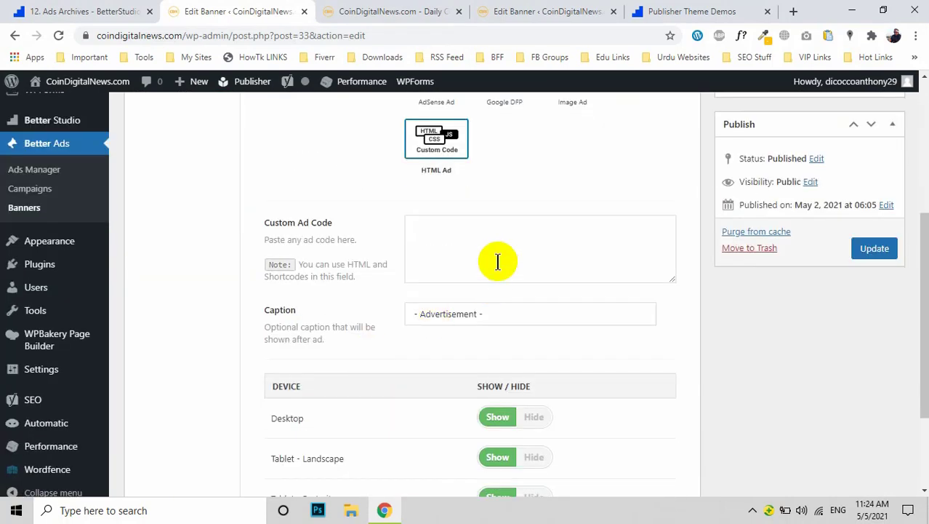
click(492, 244)
right_click(492, 245)
click(332, 265)
Hide the banner on landscape tablets in its device visibility settings
scroll(338, 264, down, 2)
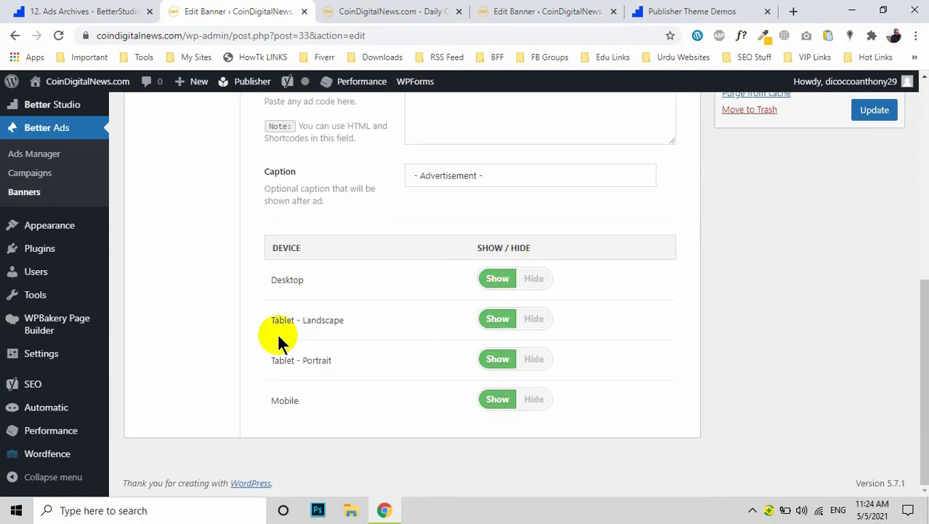
scroll(334, 338, up, 1)
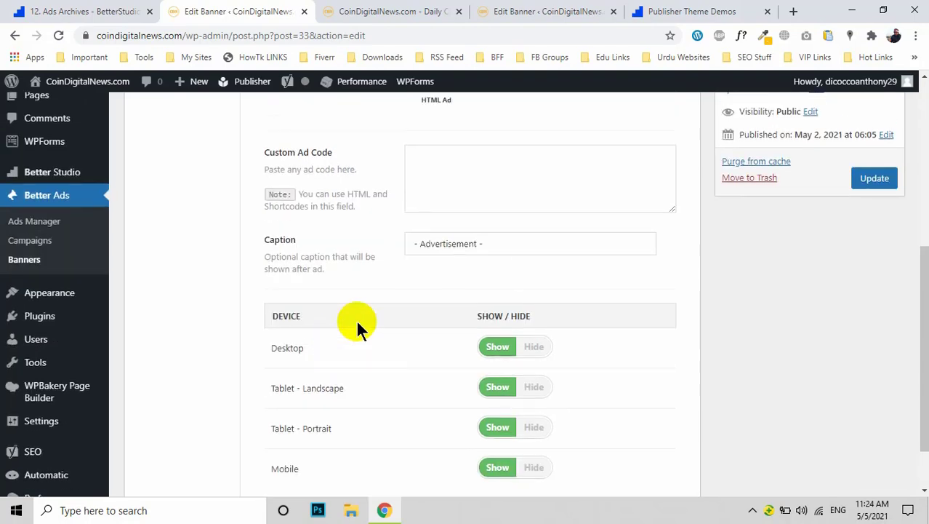
click(539, 388)
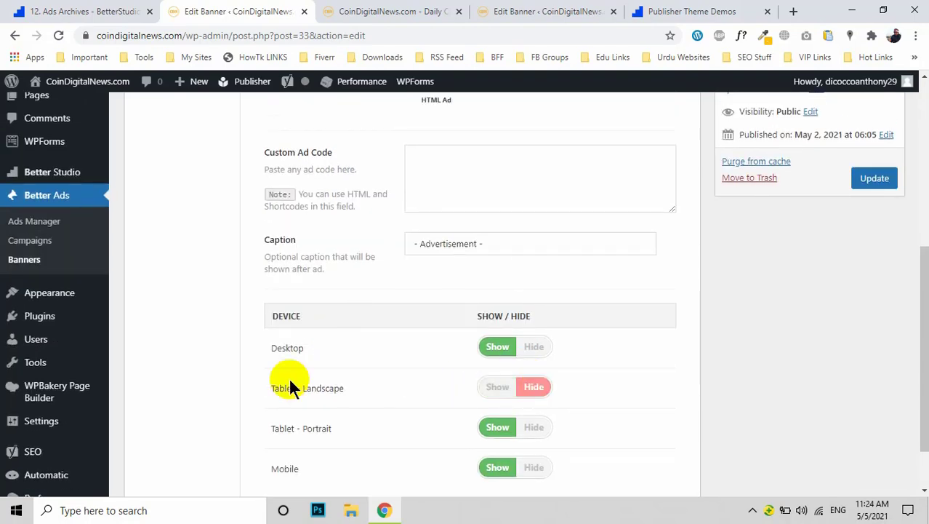
Show the banner on landscape tablets again and set its ad type to Image Ad
scroll(415, 371, down, 1)
click(494, 318)
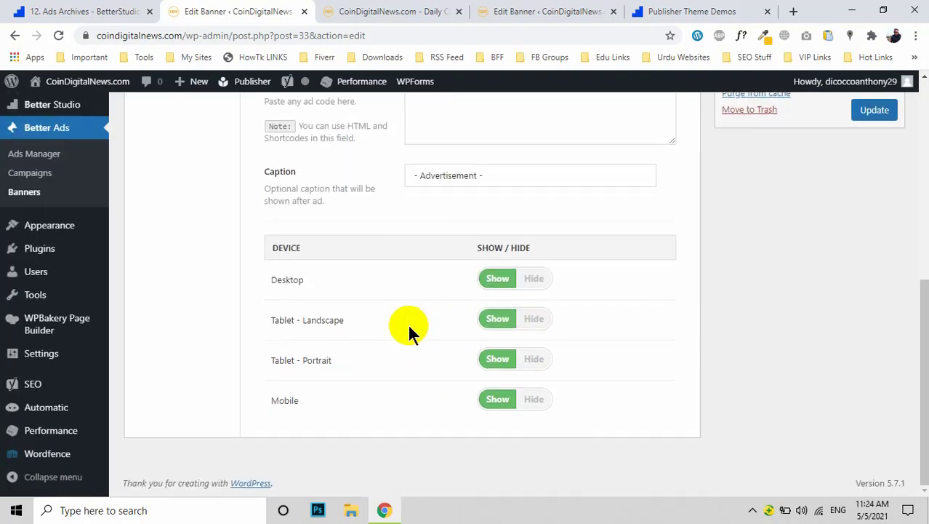
scroll(409, 326, up, 4)
click(578, 211)
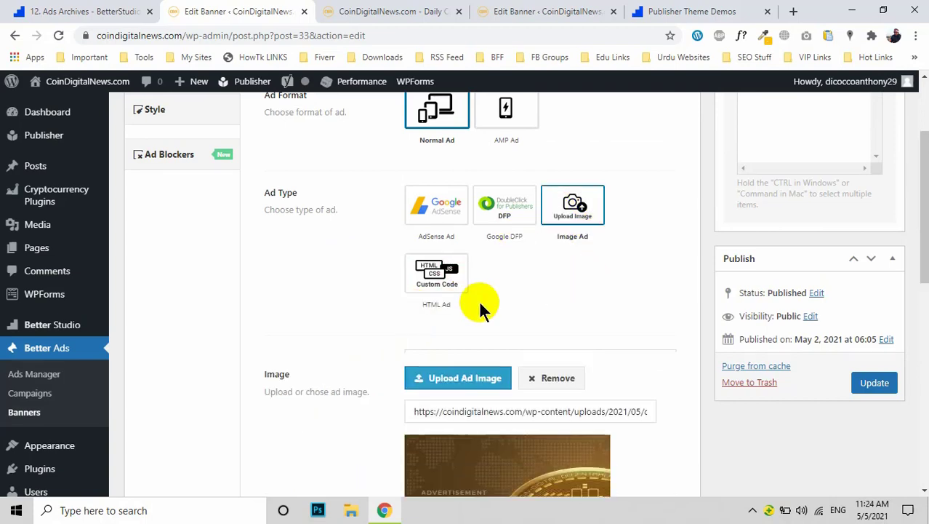
Review the image banner's ad image, link, link target, nofollow, caption and device visibility settings
scroll(598, 263, down, 3)
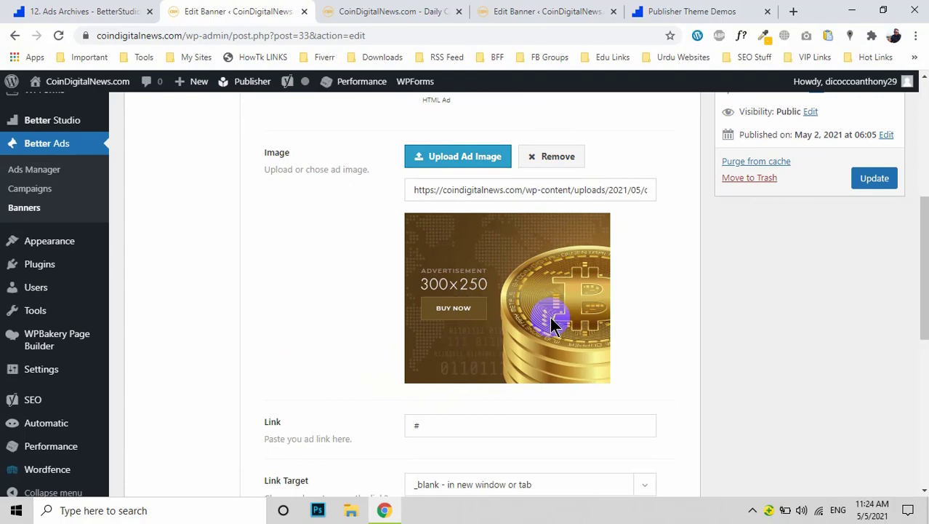
scroll(509, 328, down, 1)
scroll(498, 333, down, 1)
double_click(416, 288)
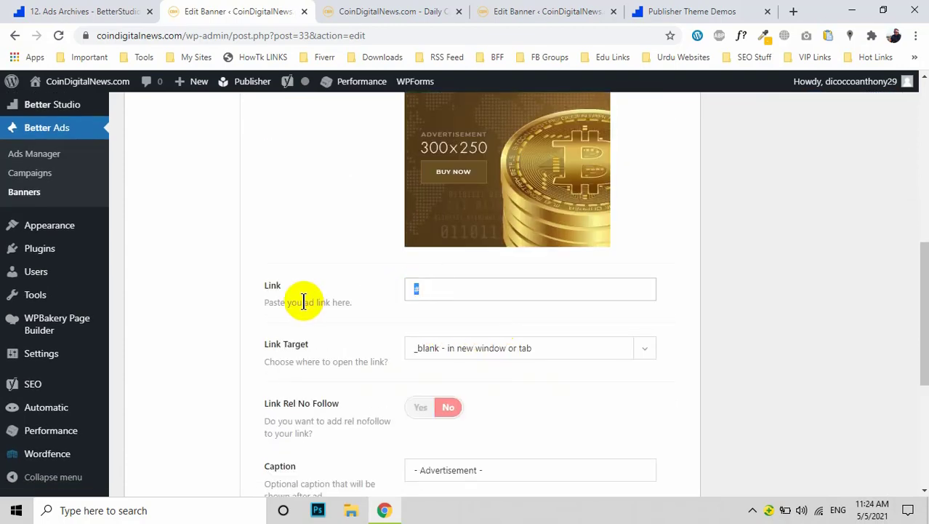
click(554, 347)
click(404, 352)
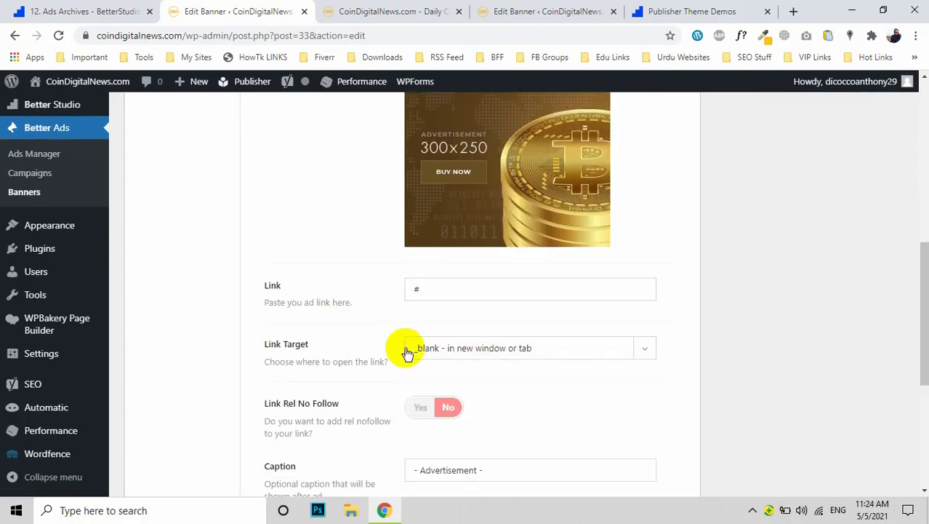
scroll(434, 357, down, 3)
scroll(417, 352, up, 8)
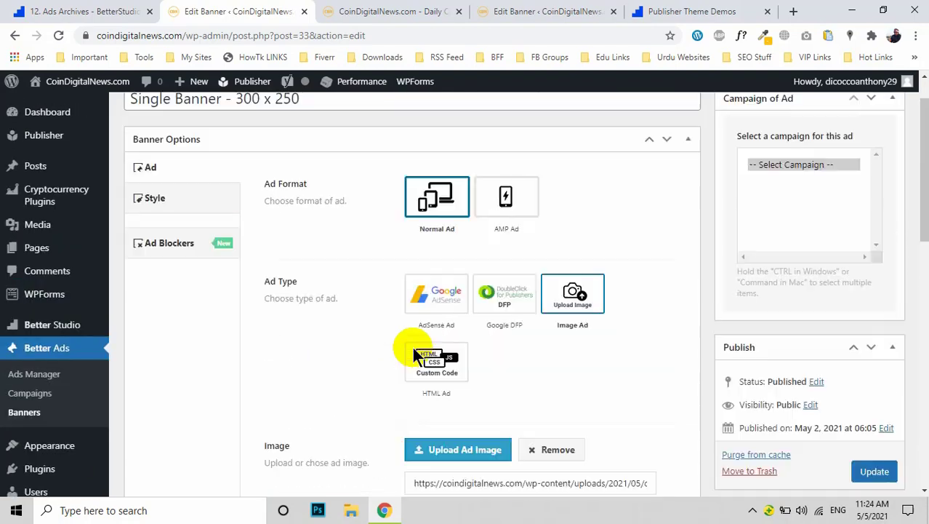
scroll(414, 347, down, 8)
drag(512, 205, 316, 224)
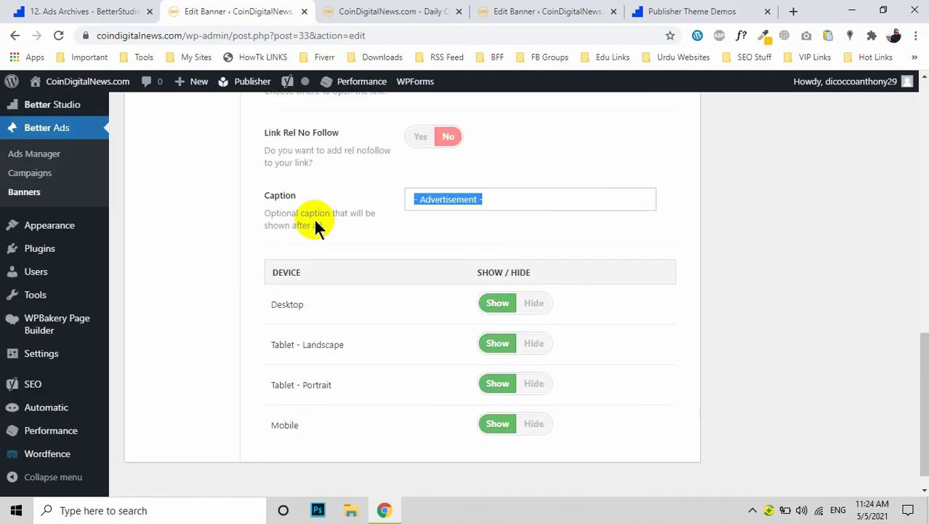
scroll(363, 234, up, 2)
scroll(375, 328, up, 6)
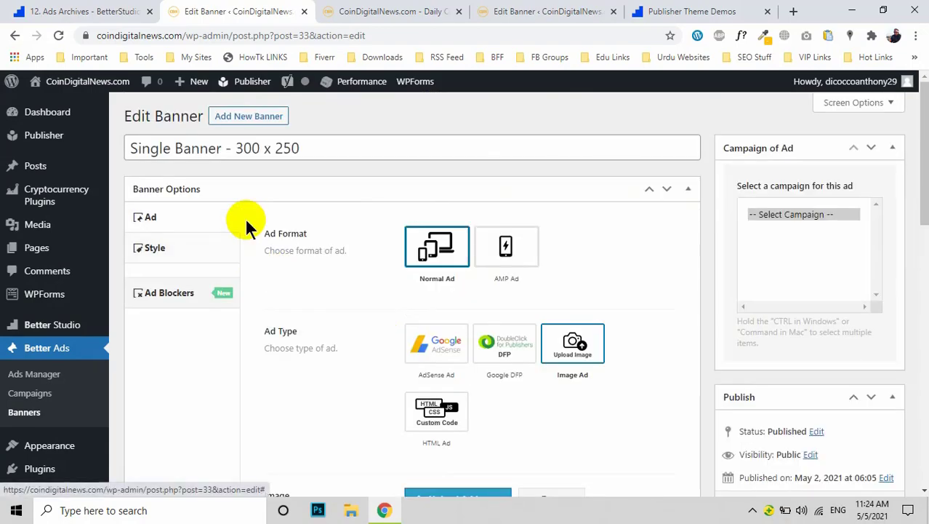
Open the Injective Protocol article from the site's homepage and examine the 300x250 banner in its sidebar
click(429, 11)
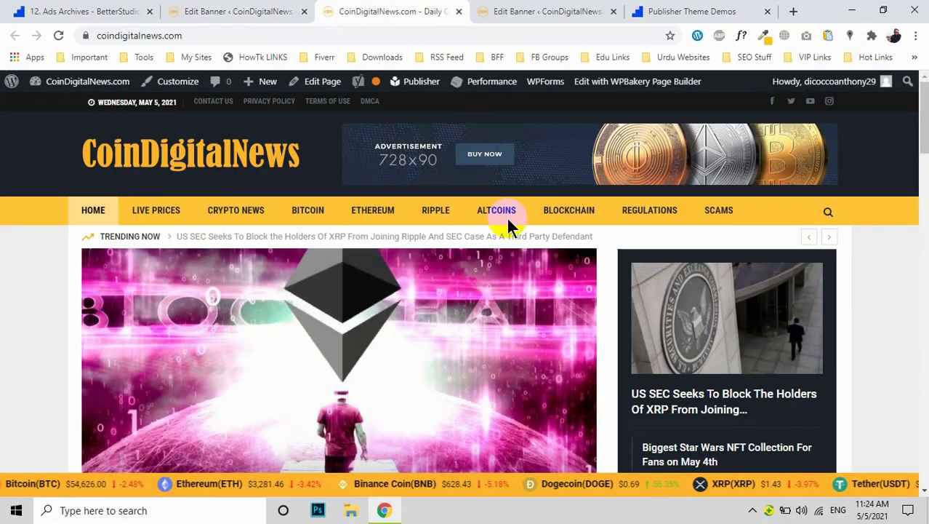
scroll(523, 234, down, 10)
scroll(562, 271, up, 2)
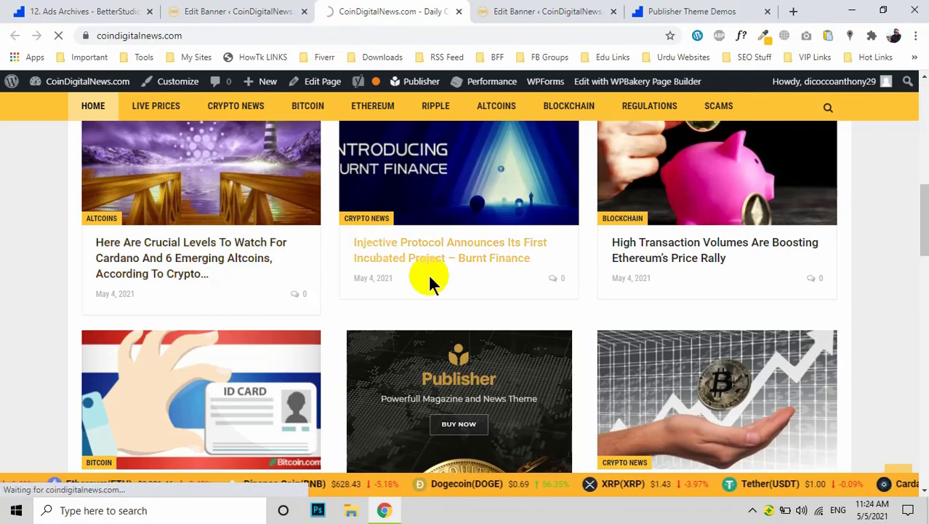
click(466, 264)
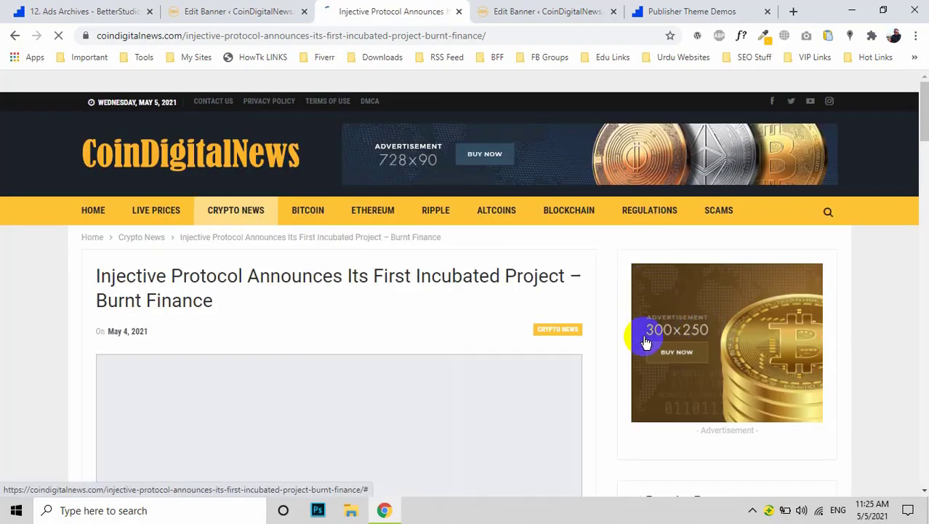
scroll(740, 348, down, 10)
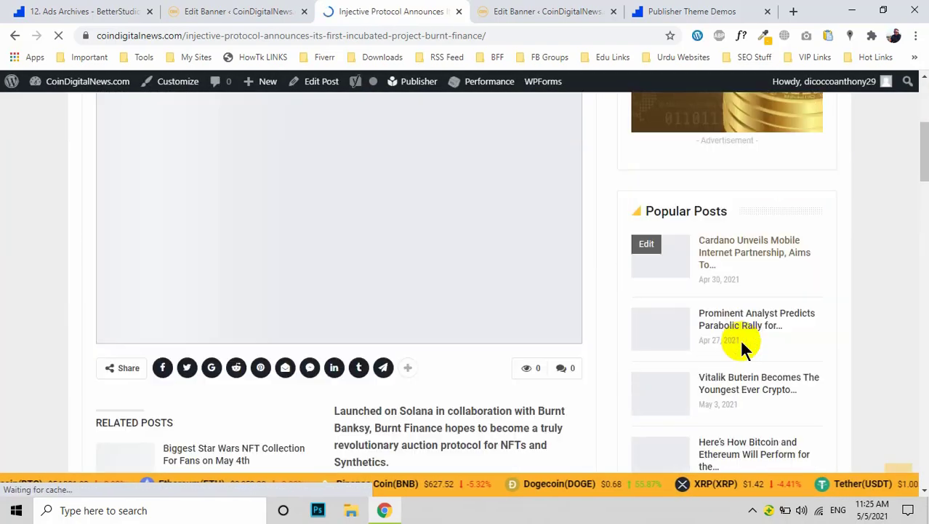
scroll(742, 347, up, 10)
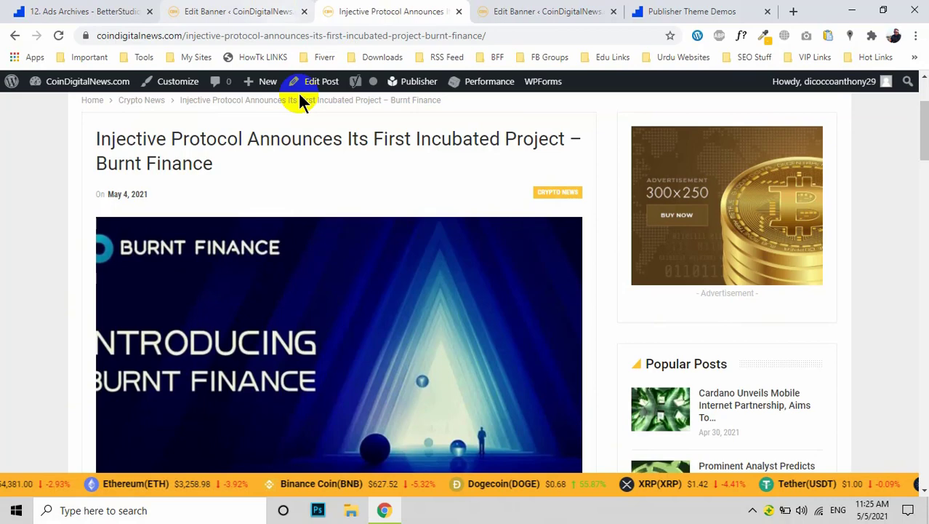
scroll(312, 160, up, 2)
Return to the banner editor, open the full Banners list and review each banner's name and shortcode
click(240, 11)
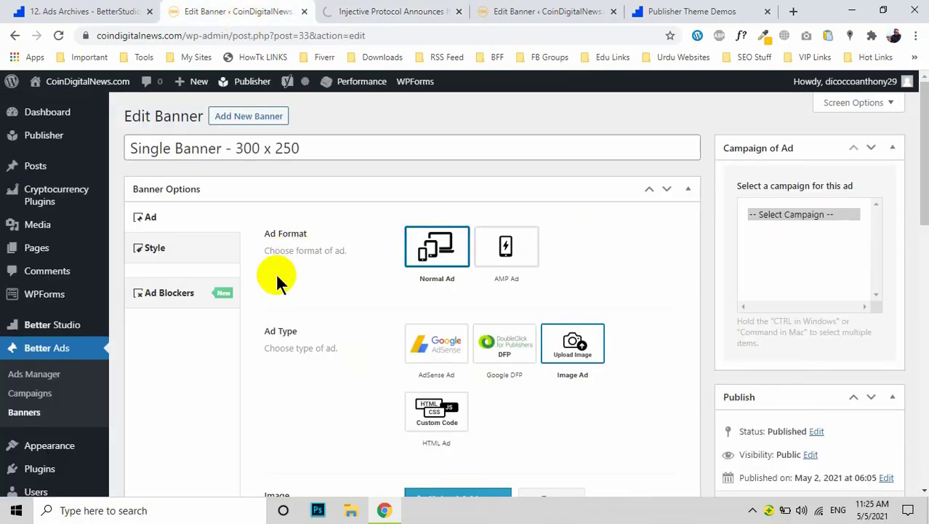
scroll(274, 273, down, 3)
click(22, 208)
scroll(243, 311, up, 3)
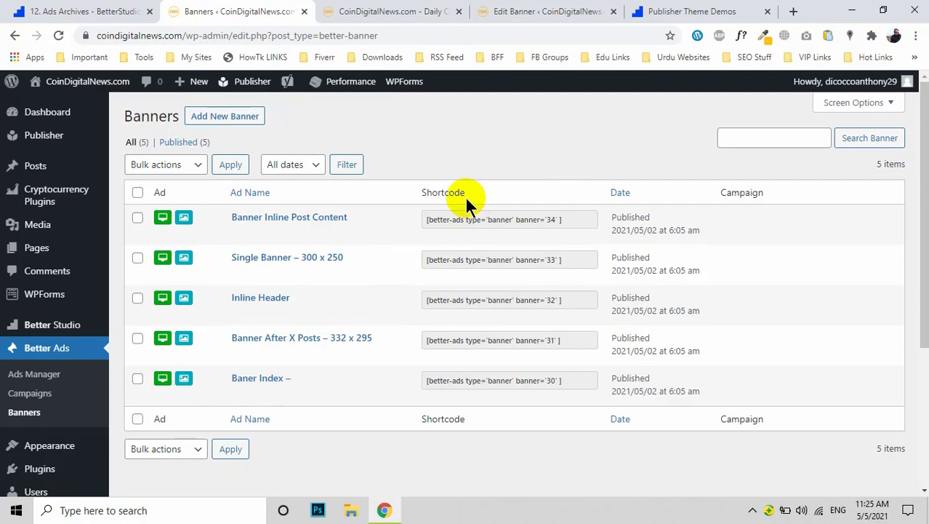
scroll(473, 196, down, 1)
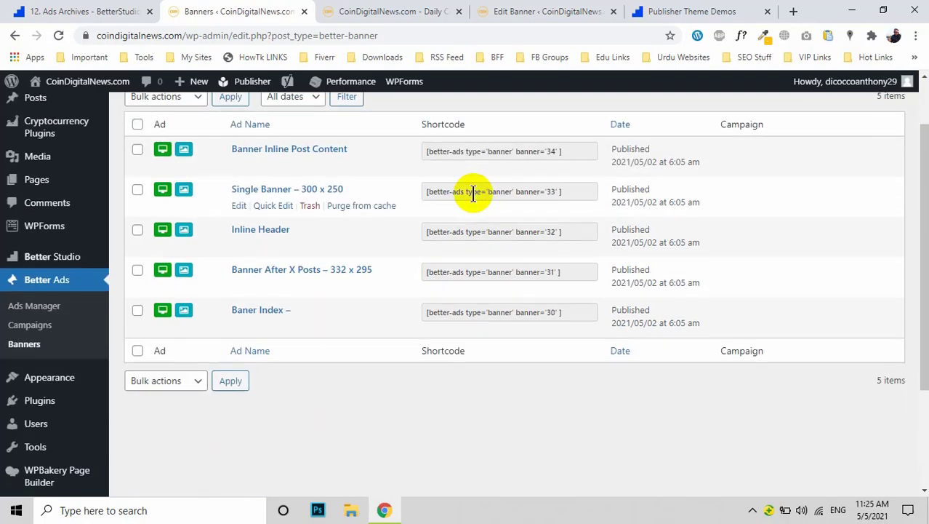
scroll(472, 193, up, 1)
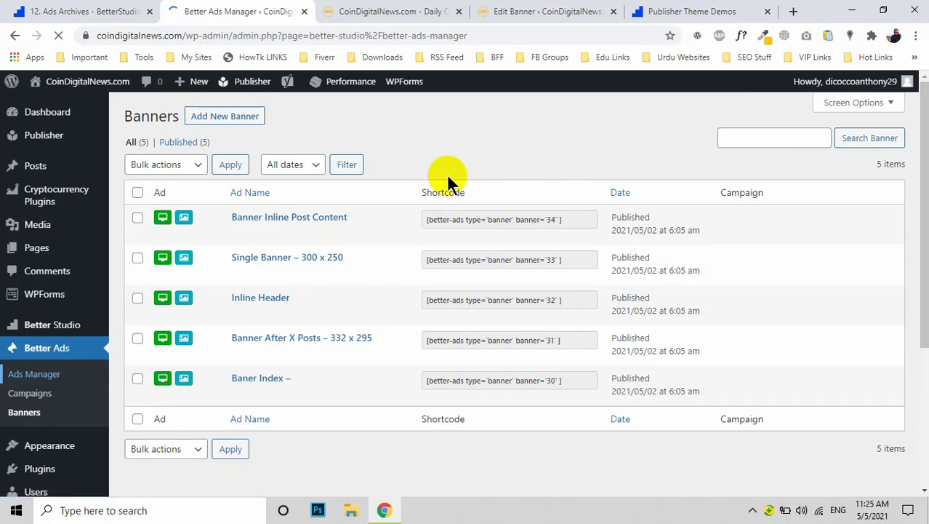
Review the header ad locations in Better Ads Manager and compare them with the header on the live homepage
scroll(403, 199, down, 5)
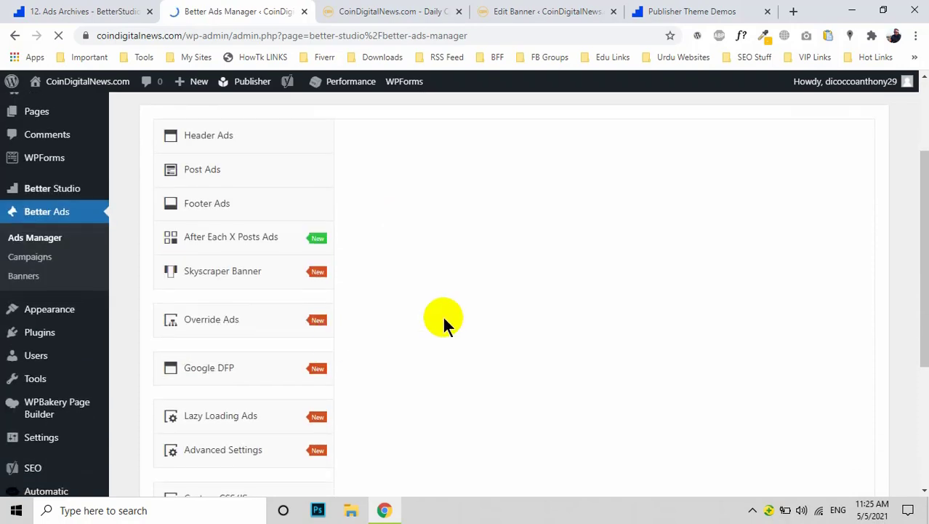
scroll(378, 310, up, 5)
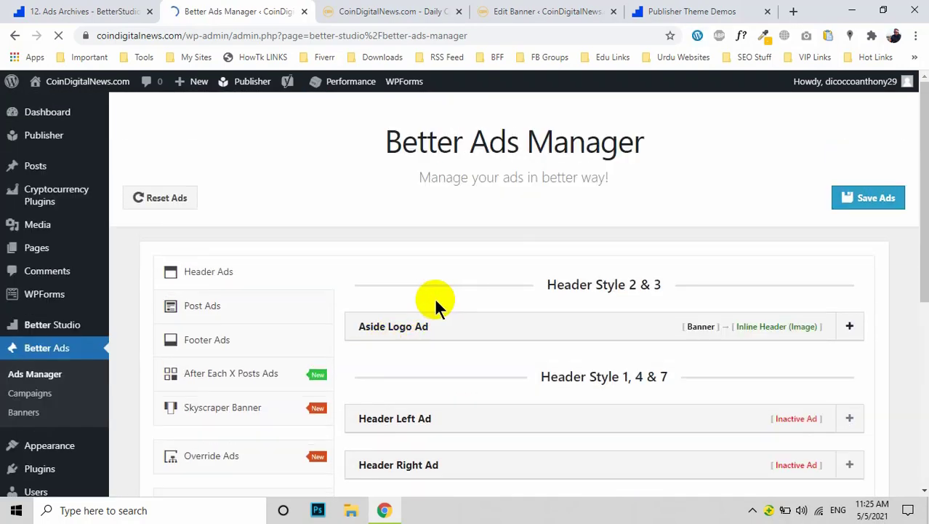
scroll(439, 297, down, 2)
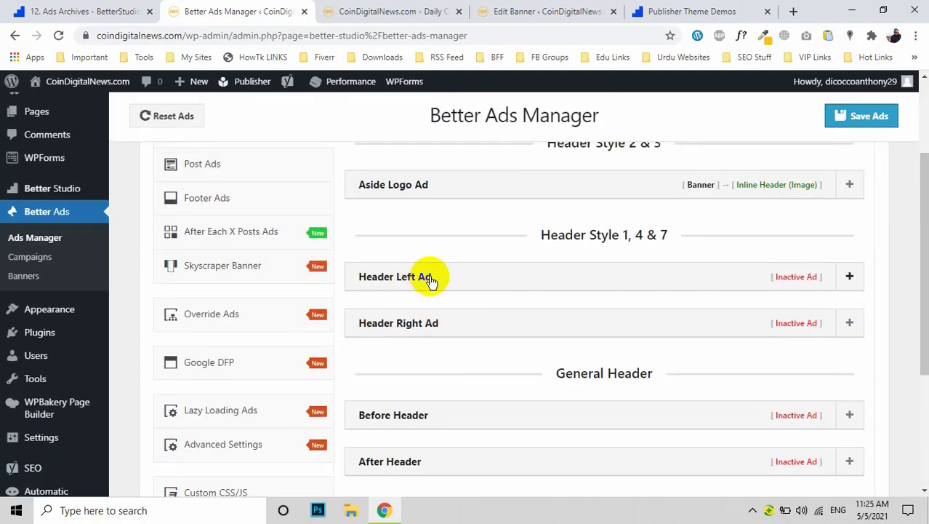
click(354, 11)
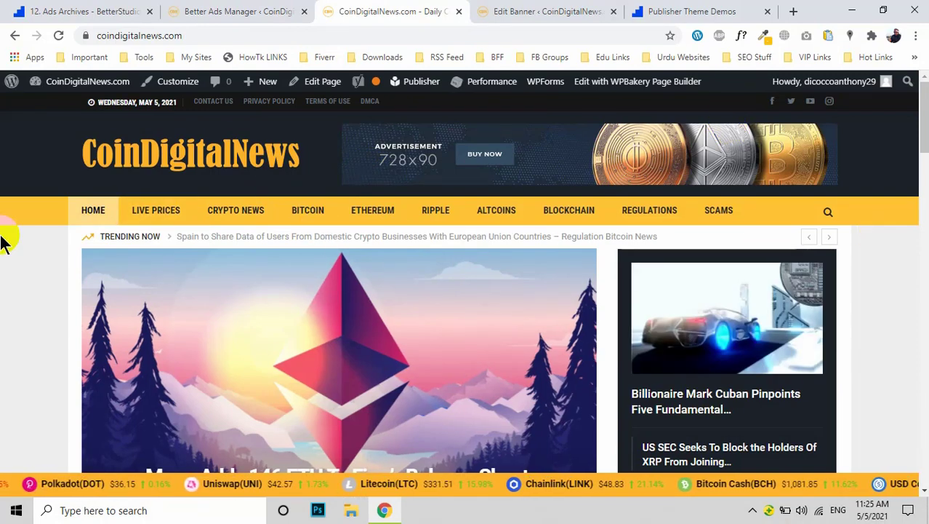
click(258, 11)
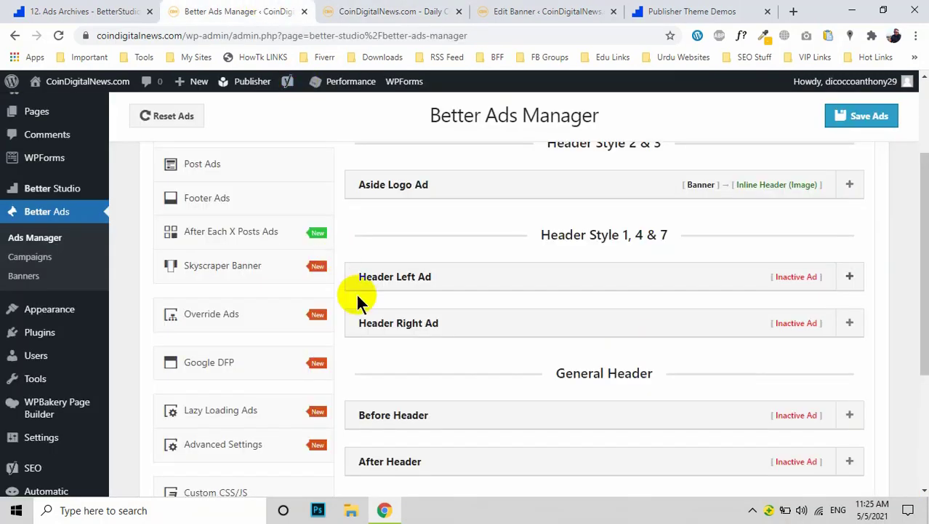
Expand the Header Right Ad location, check its available ad types and collapse it without choosing one
click(437, 329)
scroll(440, 331, down, 1)
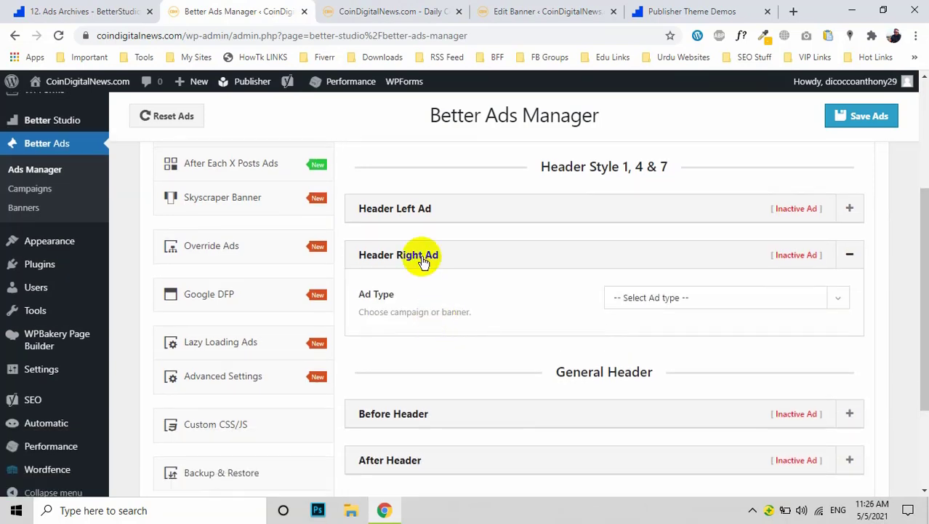
click(624, 300)
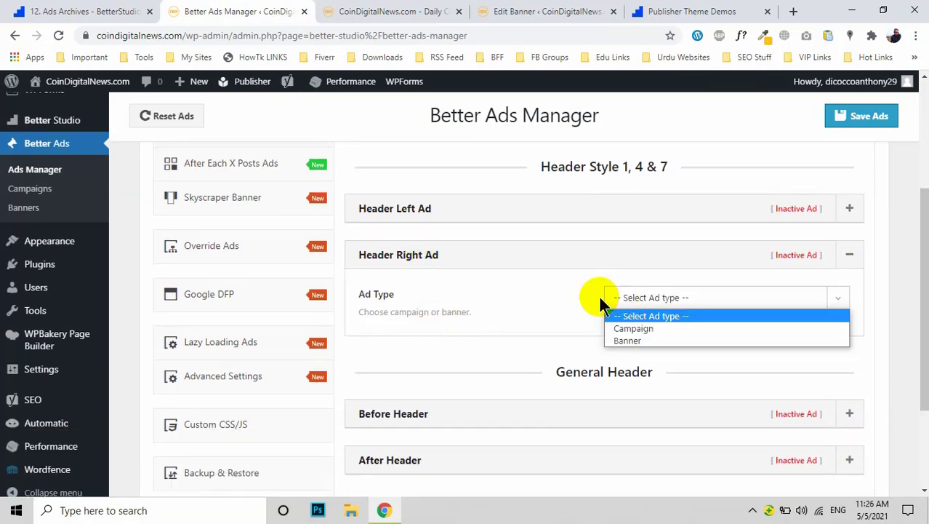
click(546, 292)
click(479, 259)
Check the Before Header and After Header ad locations in the General Header section
scroll(477, 258, down, 1)
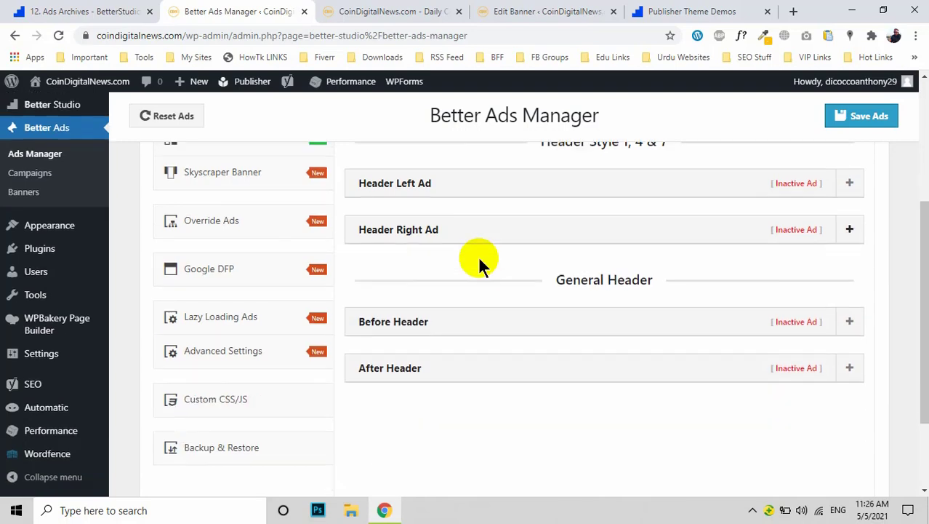
click(409, 284)
click(411, 283)
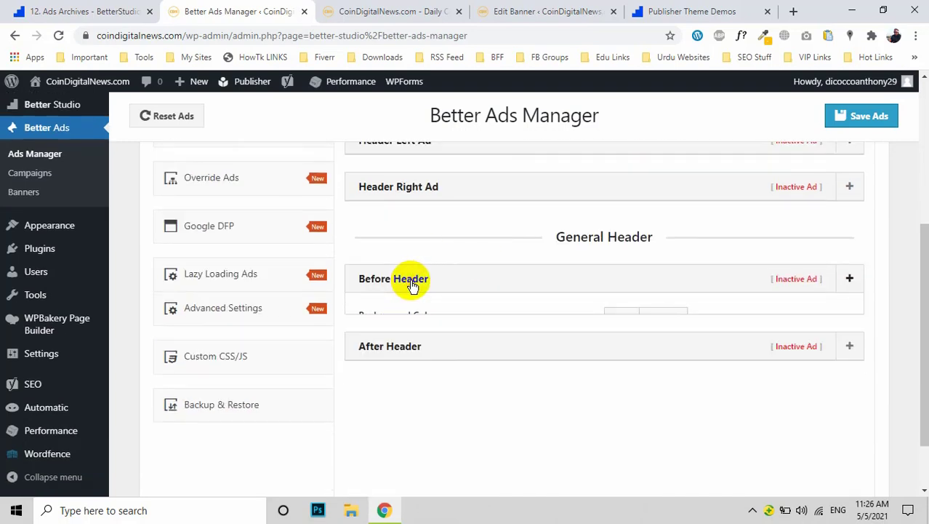
click(432, 333)
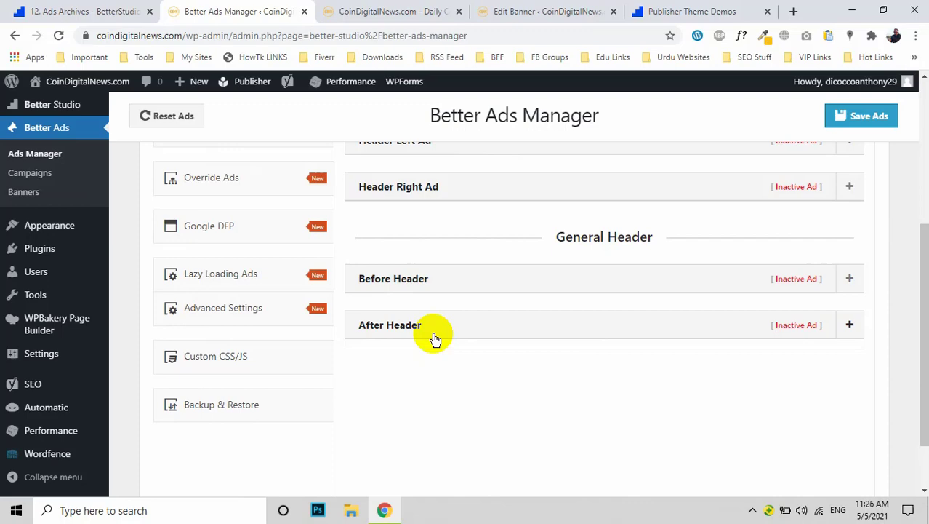
scroll(426, 312, up, 4)
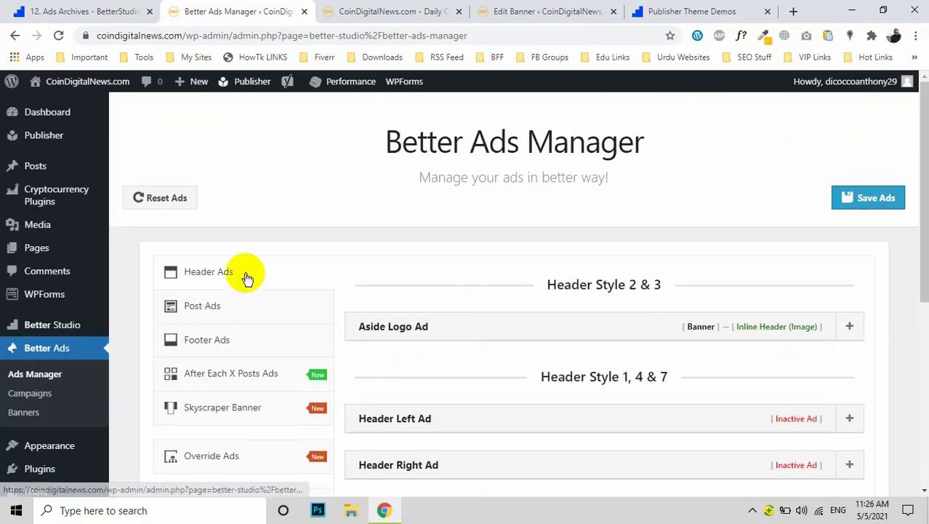
In Post Ads, set the Above Post Content ad type to Banner and review its banner, alignment and lazy load options
click(220, 302)
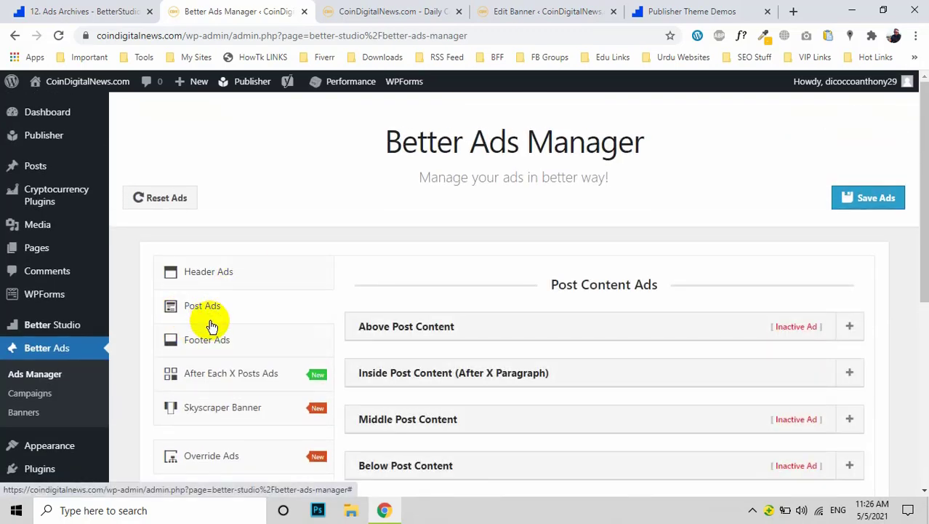
scroll(533, 328, down, 1)
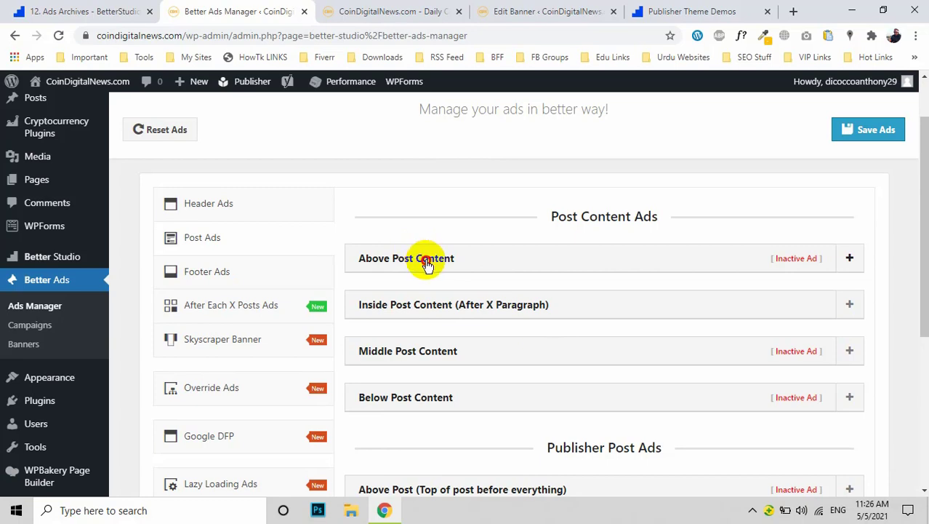
click(427, 264)
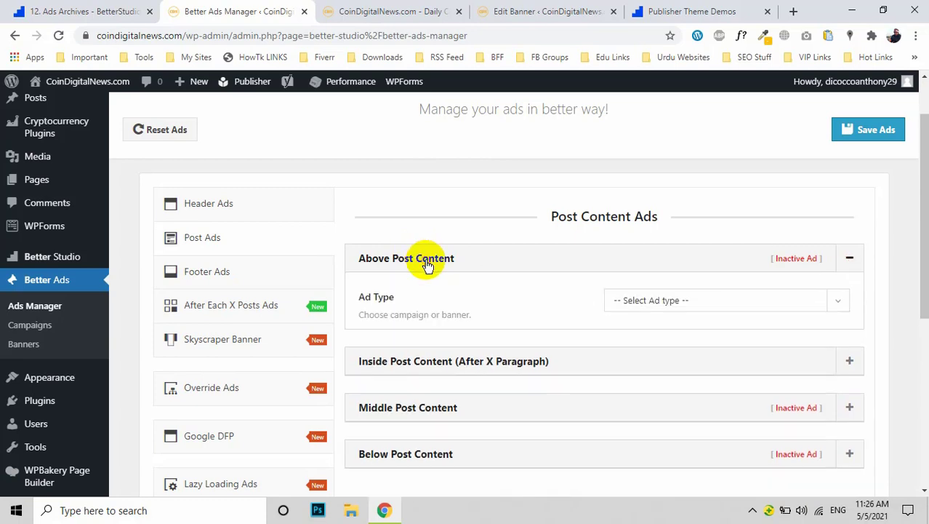
click(645, 306)
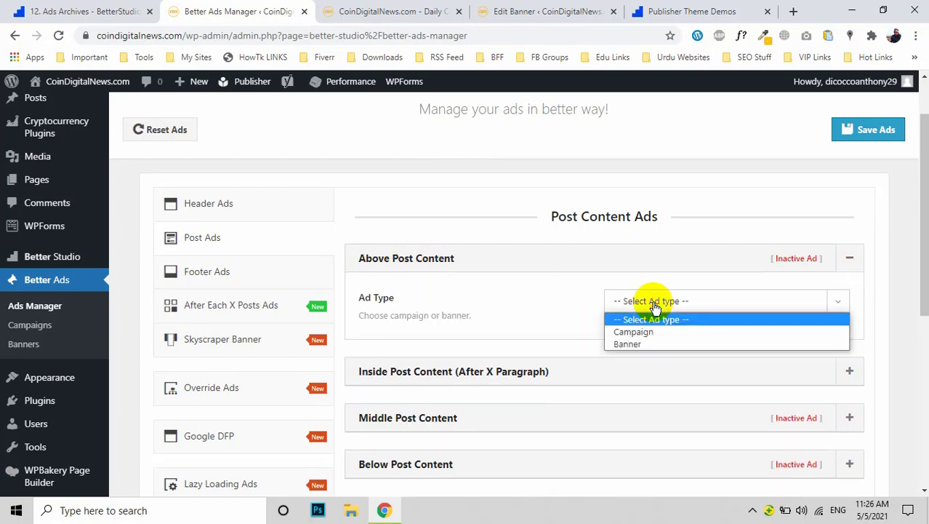
click(630, 344)
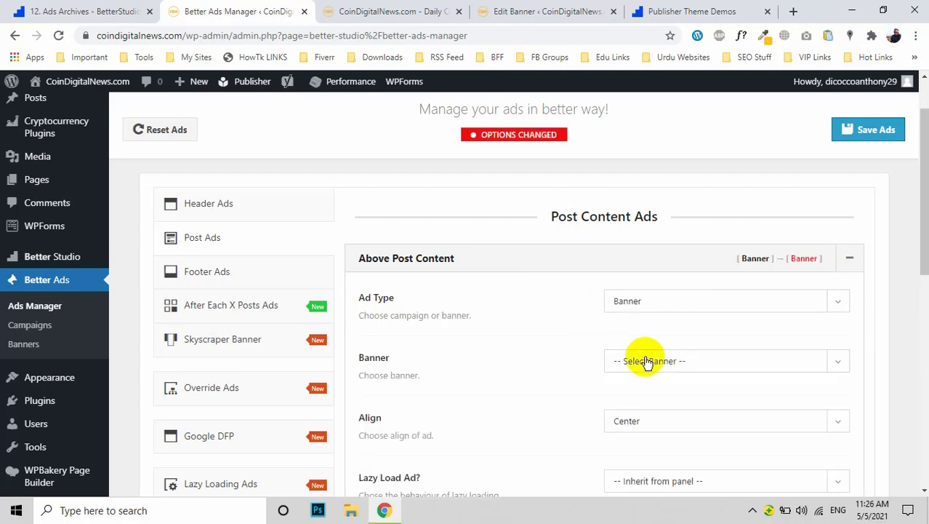
click(649, 361)
click(568, 369)
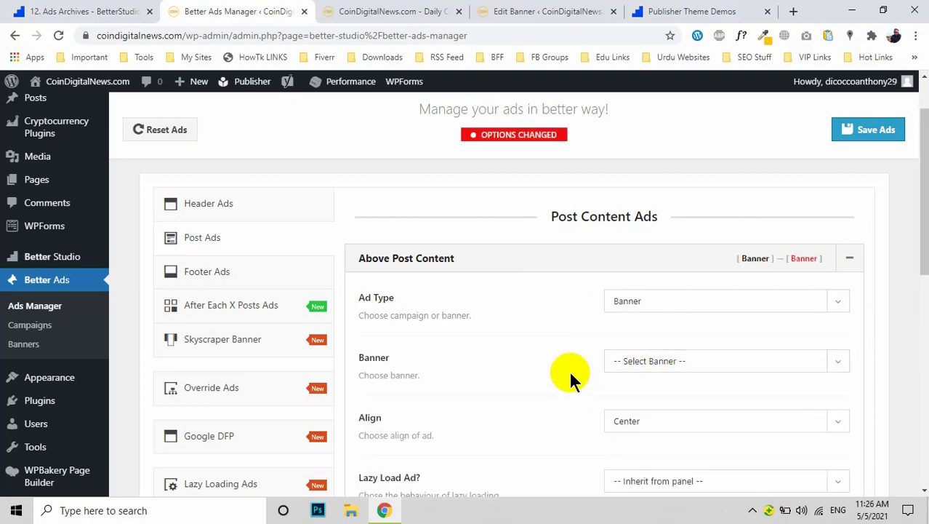
scroll(567, 366, down, 2)
scroll(40, 306, up, 1)
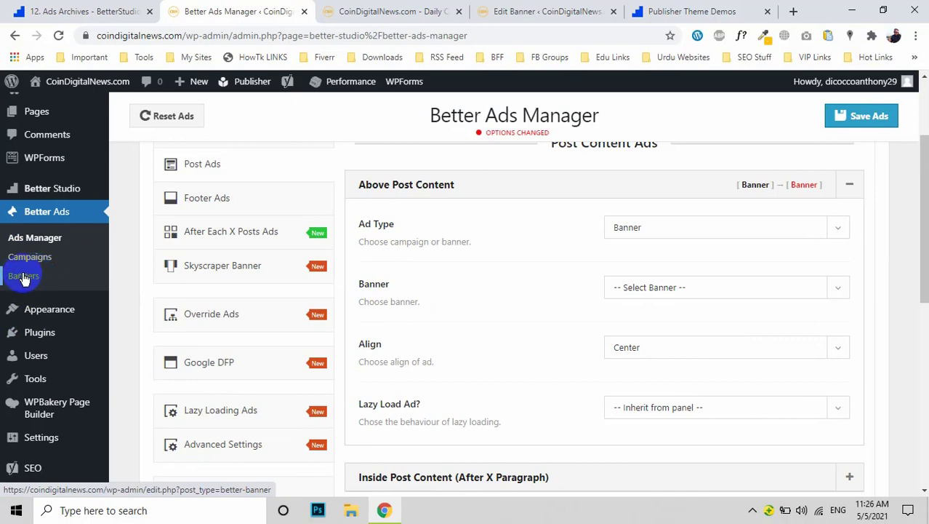
Review the banners available for the Above Post Content location and the remaining post ad locations without choosing a banner
click(669, 288)
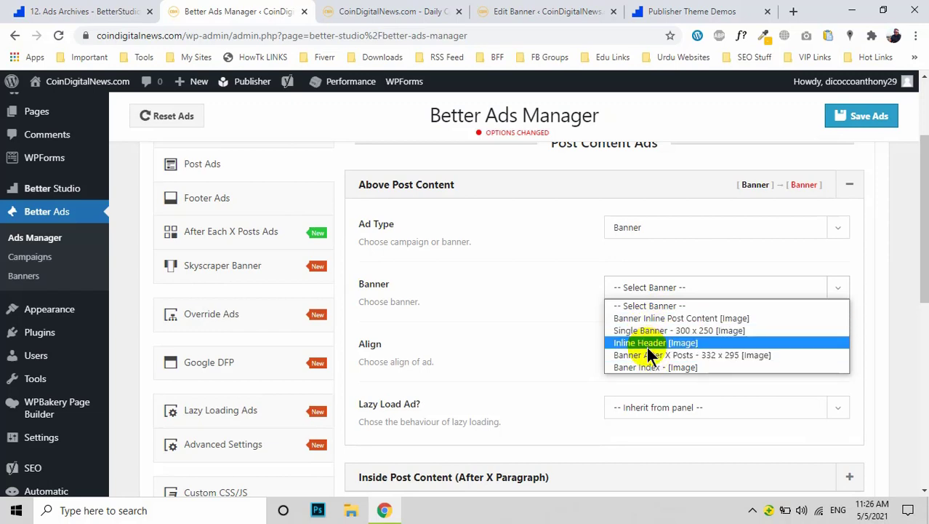
click(552, 317)
click(687, 288)
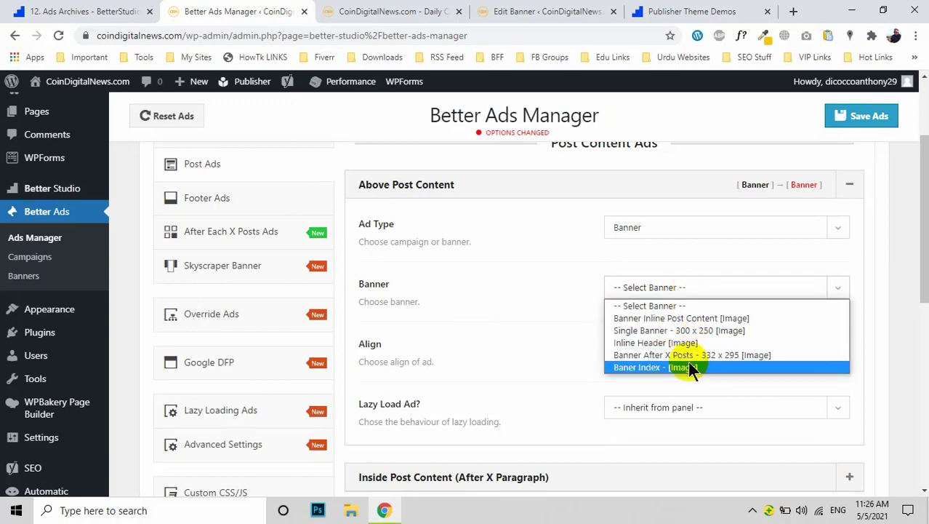
click(420, 280)
scroll(460, 289, down, 3)
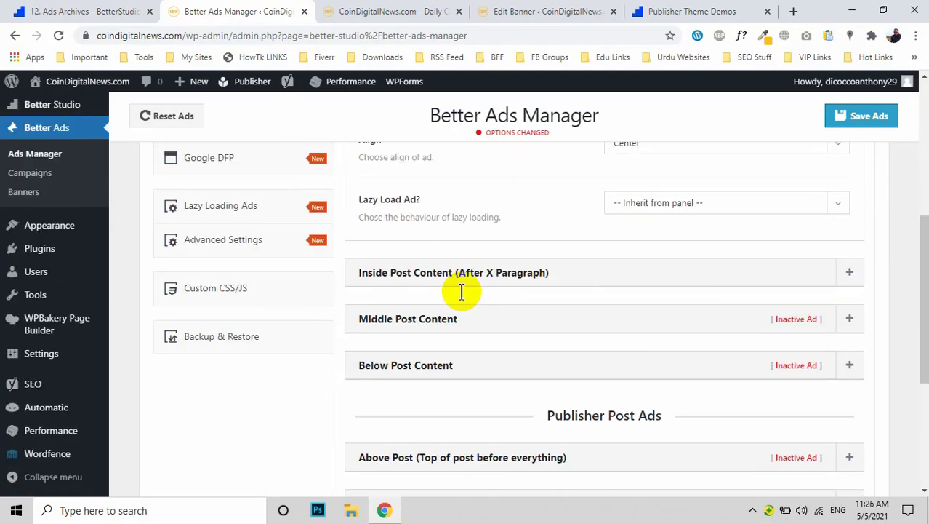
scroll(460, 289, up, 5)
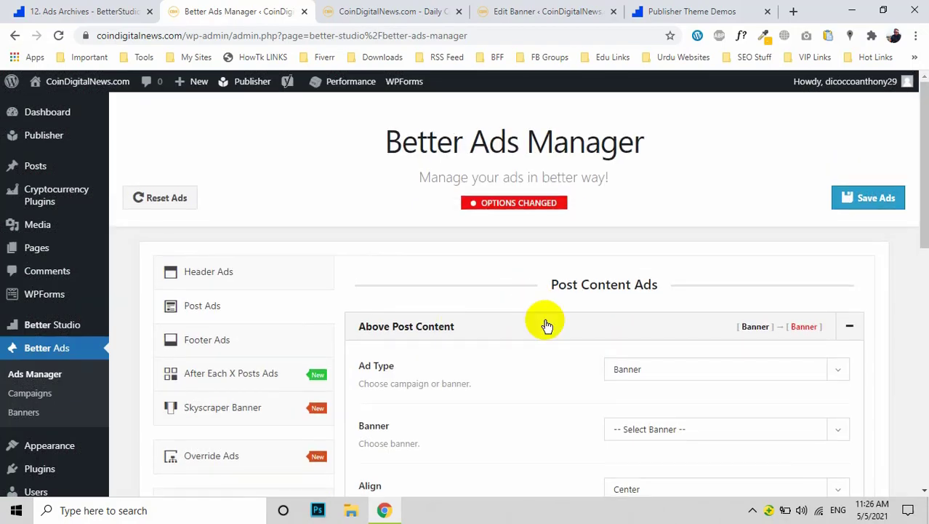
Reset the Above Post Content ad type to "-- Select Ad type --" and collapse the location
click(637, 378)
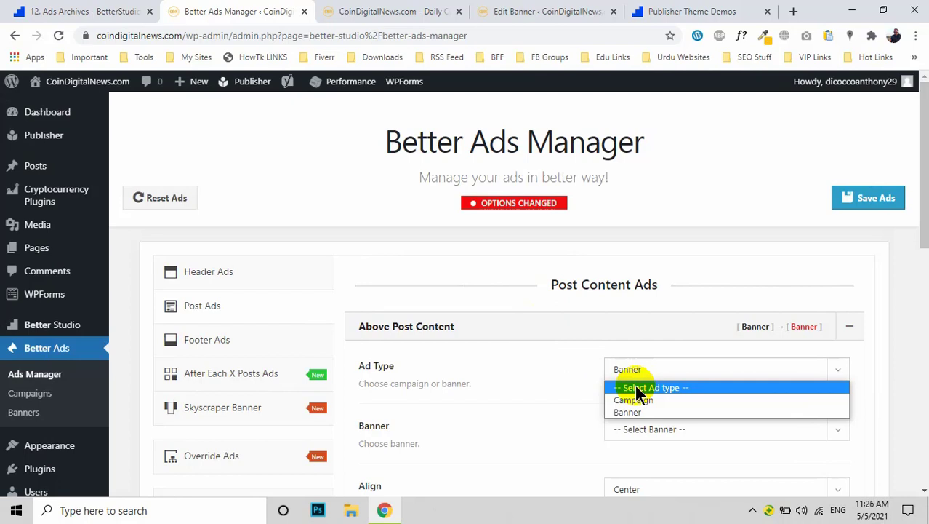
click(633, 372)
click(556, 331)
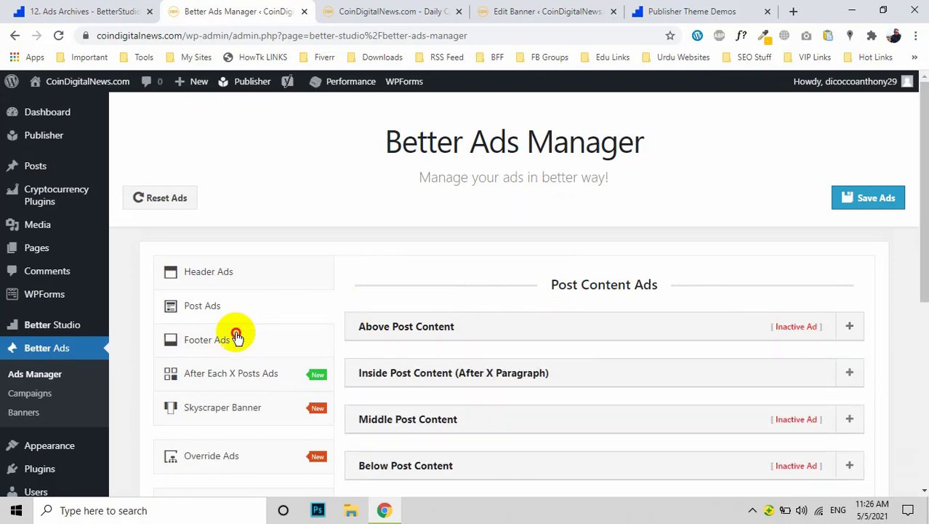
In Footer Ads, set the Before Footer Ad type to Banner and review its available banners, alignment and lazy load options
click(232, 340)
click(591, 290)
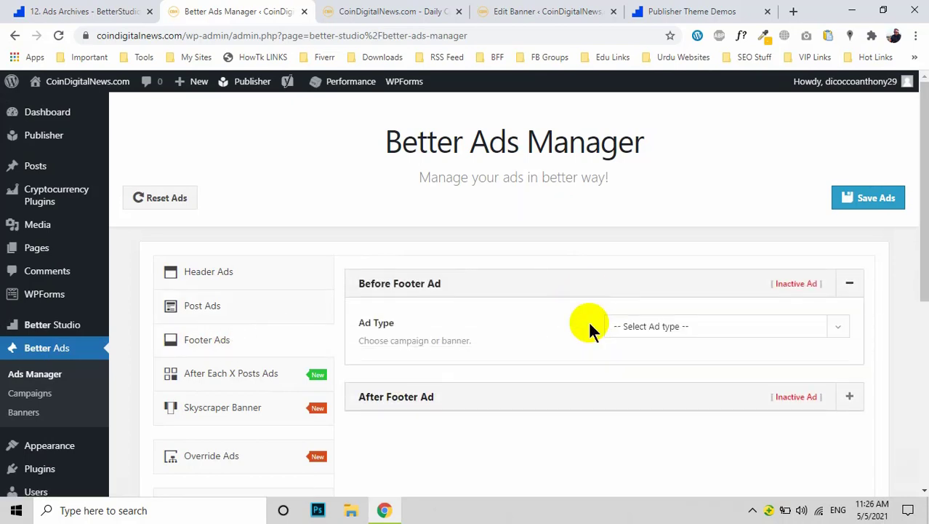
click(640, 333)
click(636, 364)
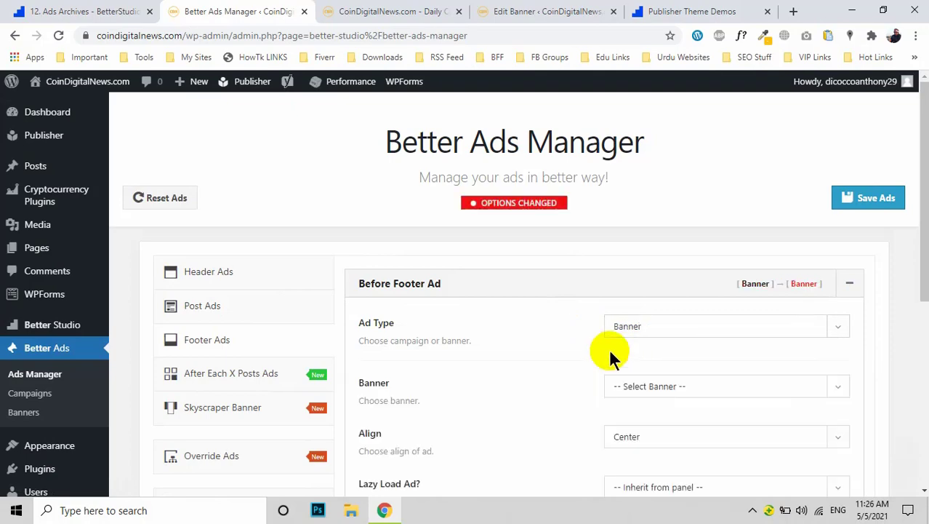
click(647, 389)
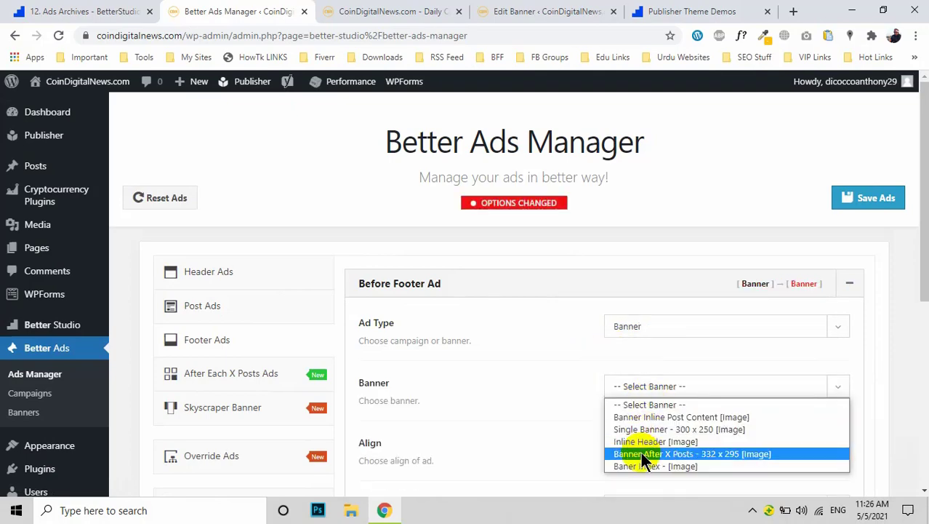
click(544, 400)
scroll(541, 393, down, 2)
scroll(541, 393, up, 1)
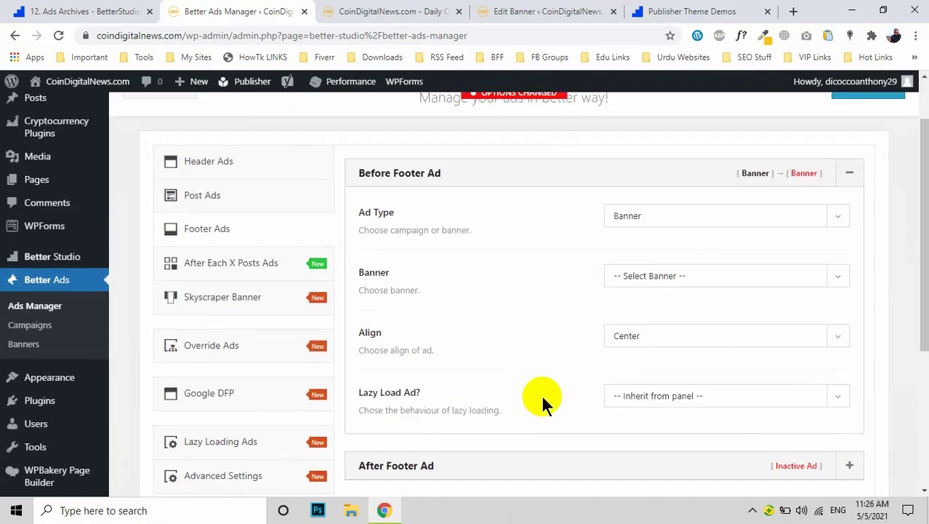
Reset the Before Footer Ad type to "-- Select Ad type --" and collapse the location
click(622, 260)
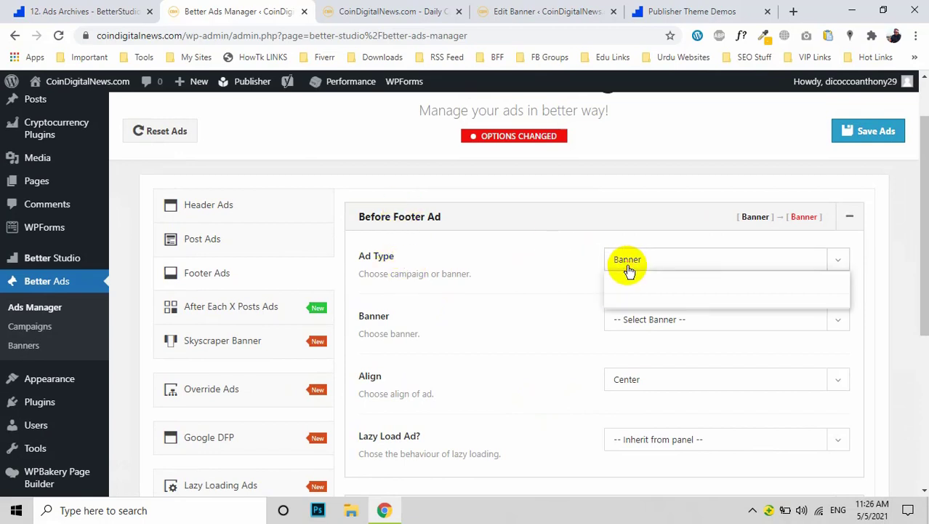
click(631, 277)
scroll(528, 290, up, 1)
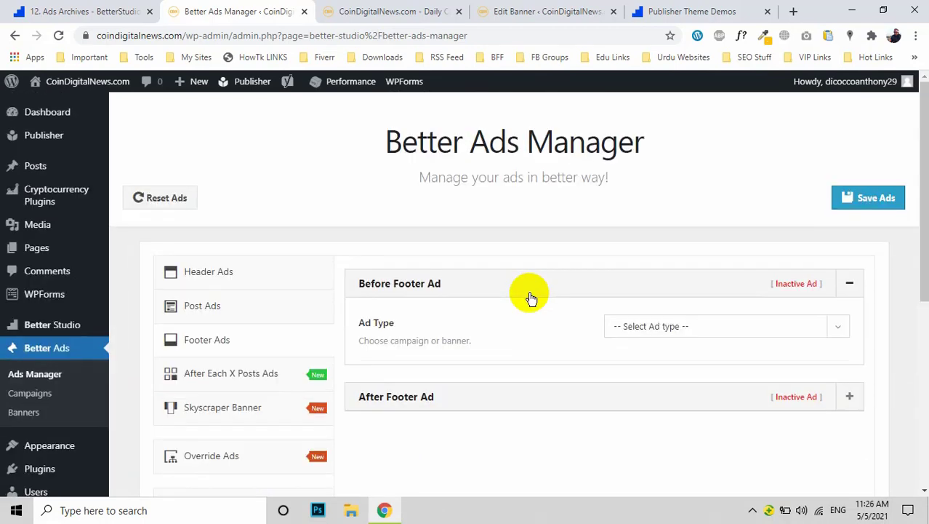
click(443, 298)
scroll(450, 310, down, 4)
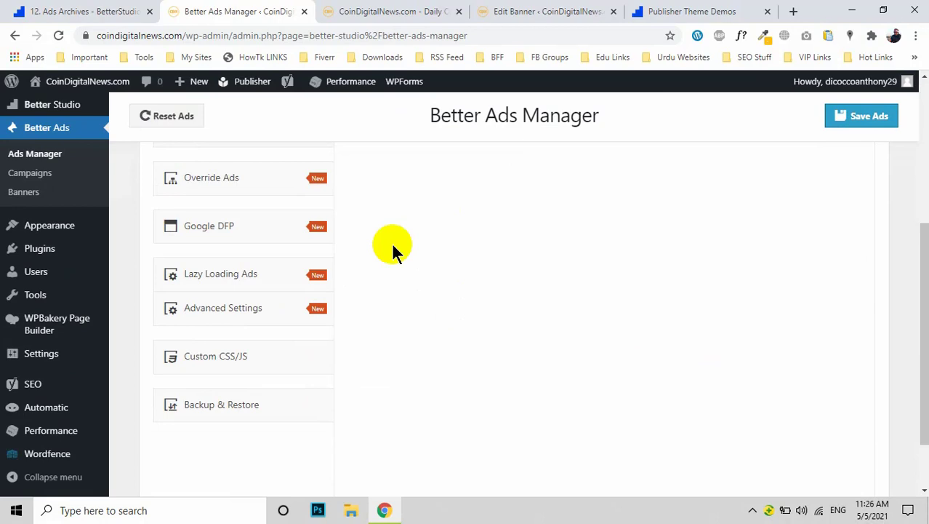
scroll(391, 242, up, 1)
scroll(391, 250, up, 1)
scroll(391, 250, up, 1)
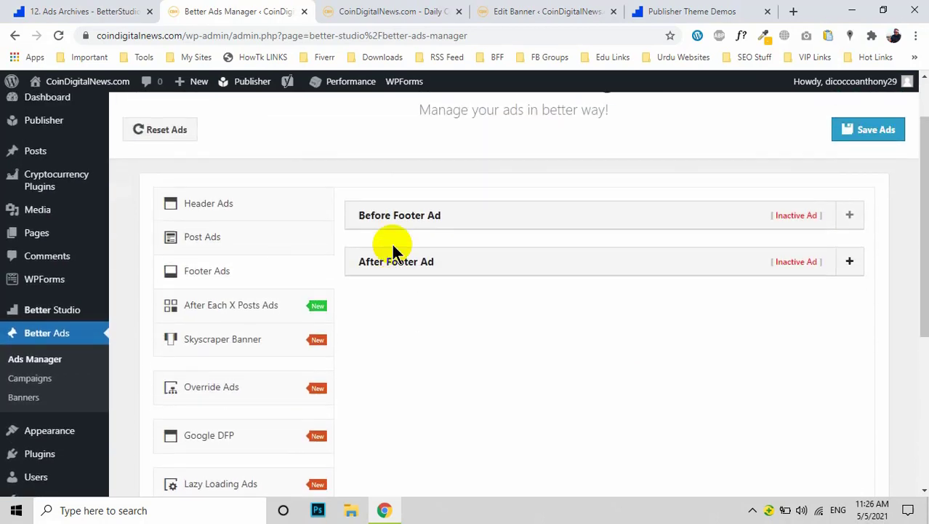
scroll(482, 304, up, 1)
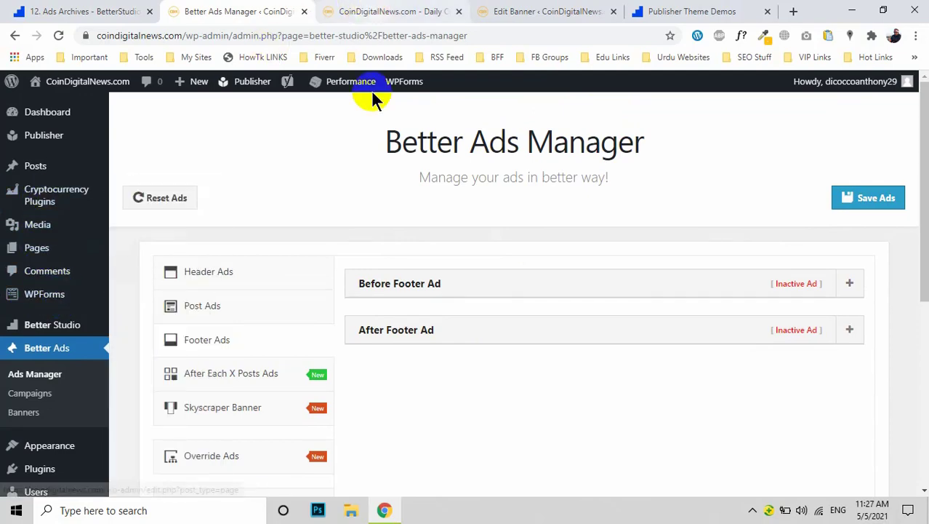
Examine the live homepage from header to footer to see where its ad banners are placed
click(365, 9)
scroll(424, 175, down, 5)
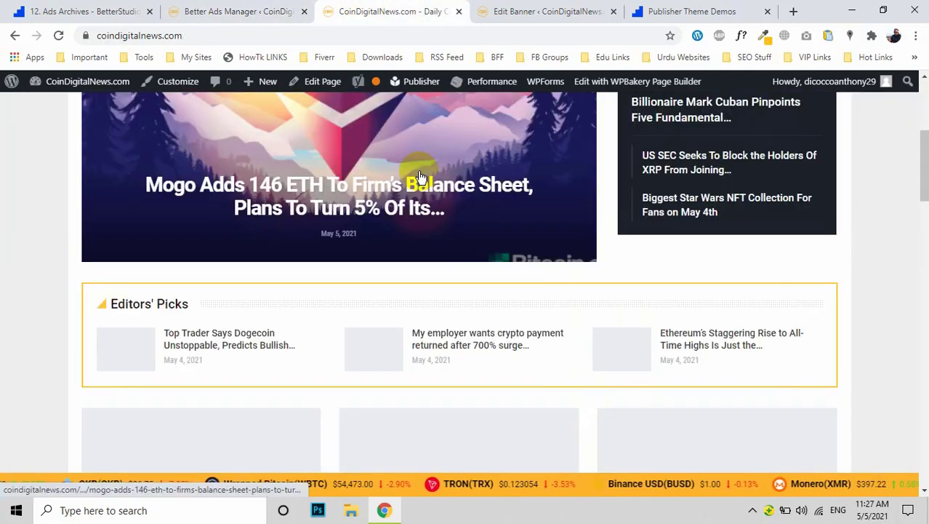
scroll(420, 177, up, 5)
scroll(420, 177, down, 5)
scroll(418, 175, up, 5)
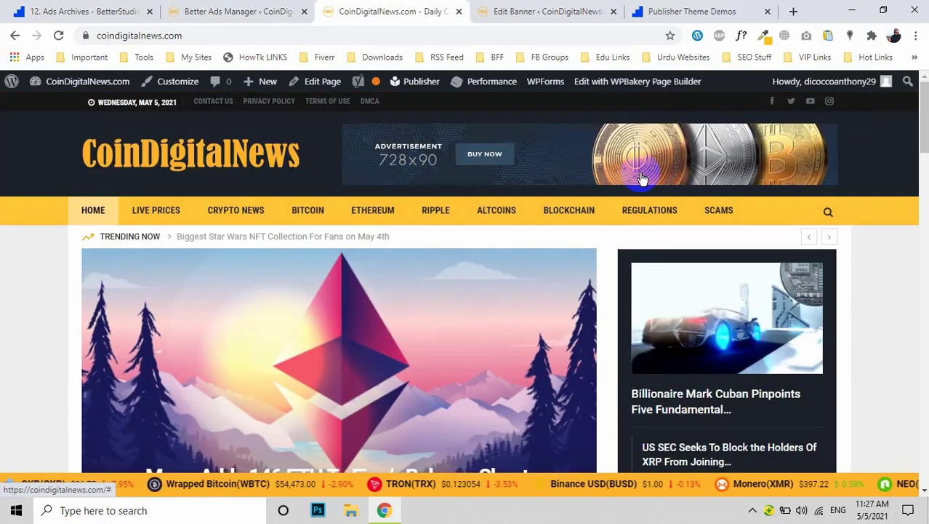
scroll(6, 223, down, 20)
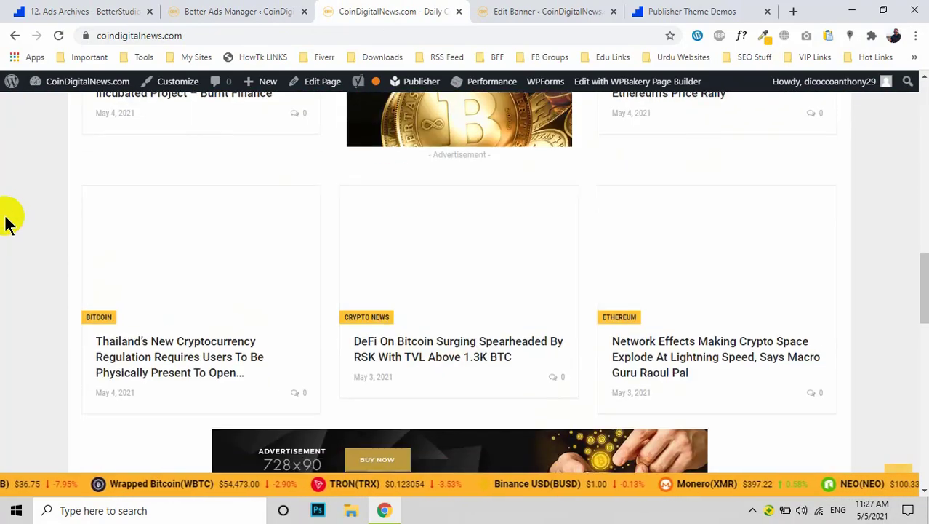
scroll(6, 228, down, 2)
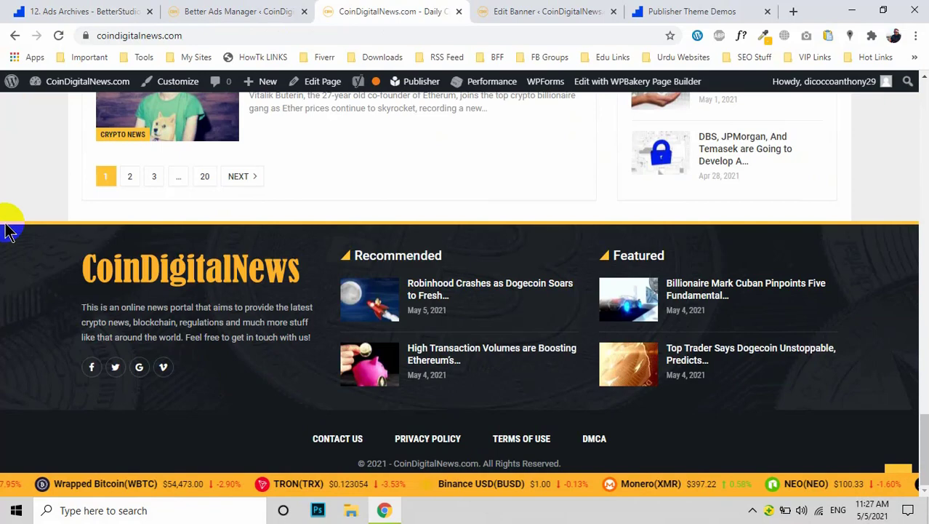
scroll(6, 239, up, 20)
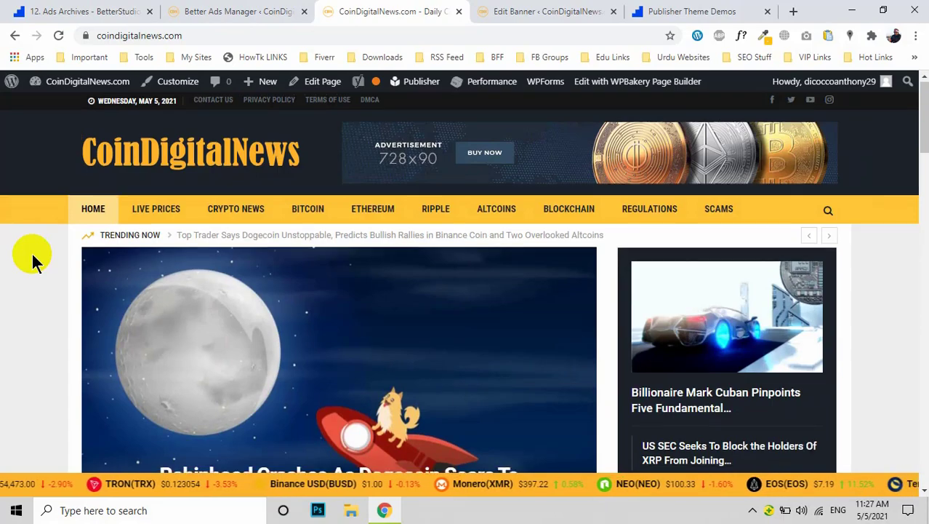
scroll(31, 251, down, 6)
scroll(33, 257, down, 1)
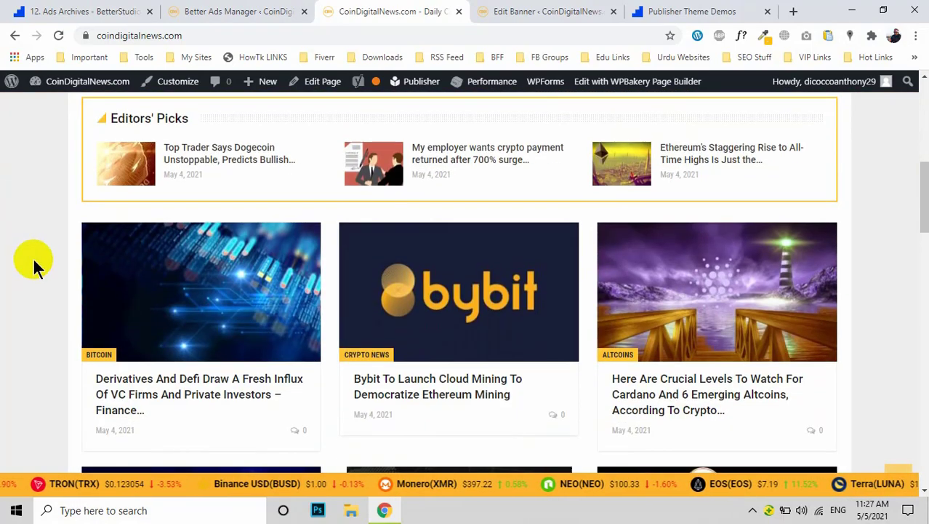
scroll(33, 257, down, 12)
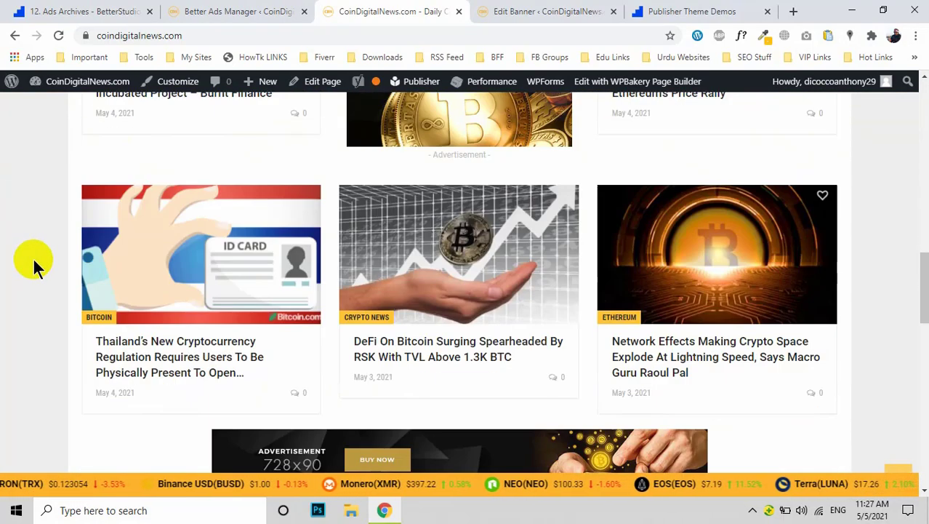
scroll(33, 256, up, 15)
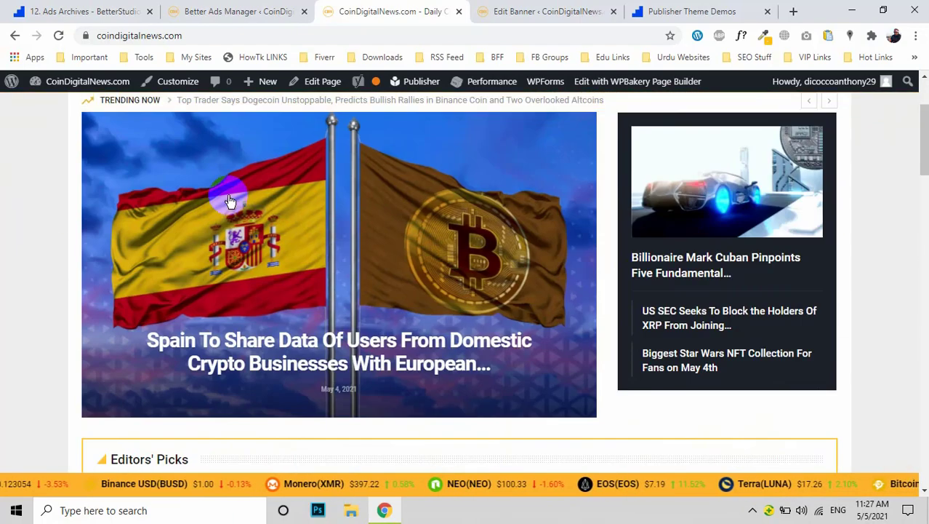
Return to Better Ads Manager and look over its remaining ad sections
click(240, 11)
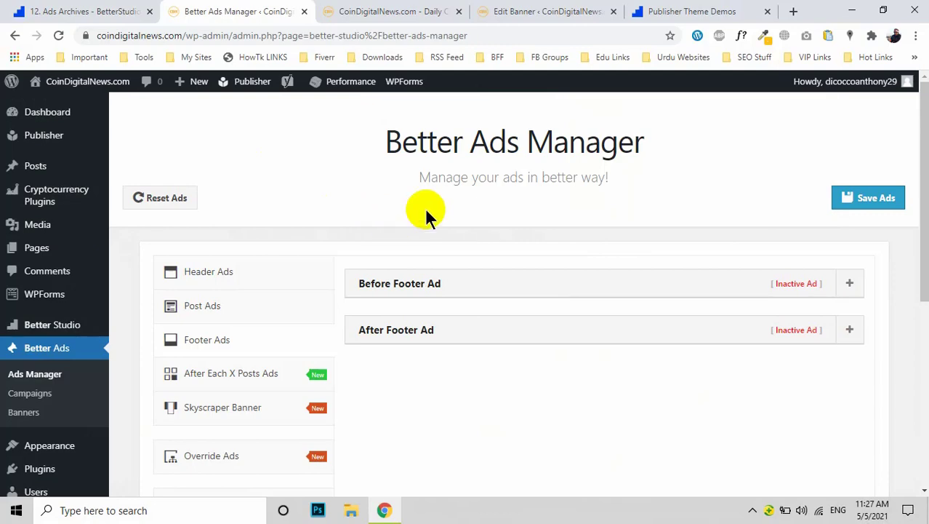
scroll(477, 204, down, 3)
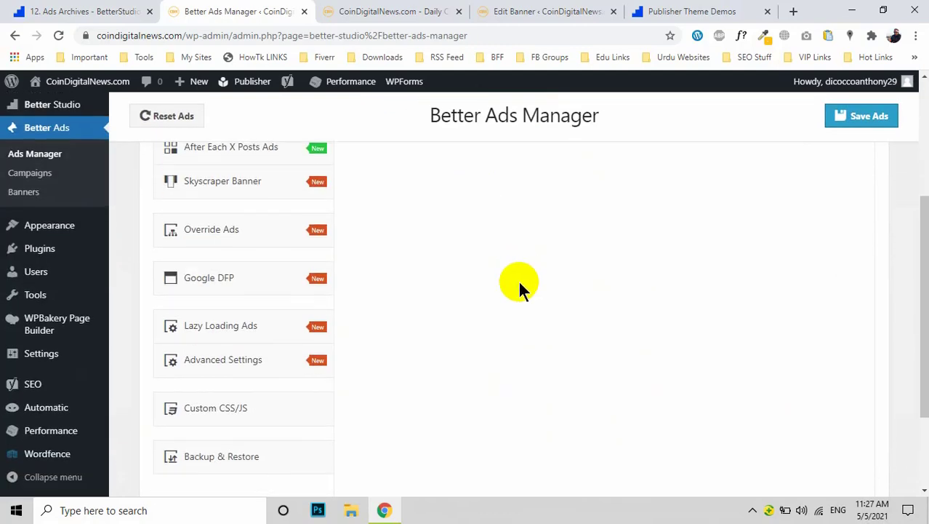
scroll(517, 280, up, 2)
click(754, 511)
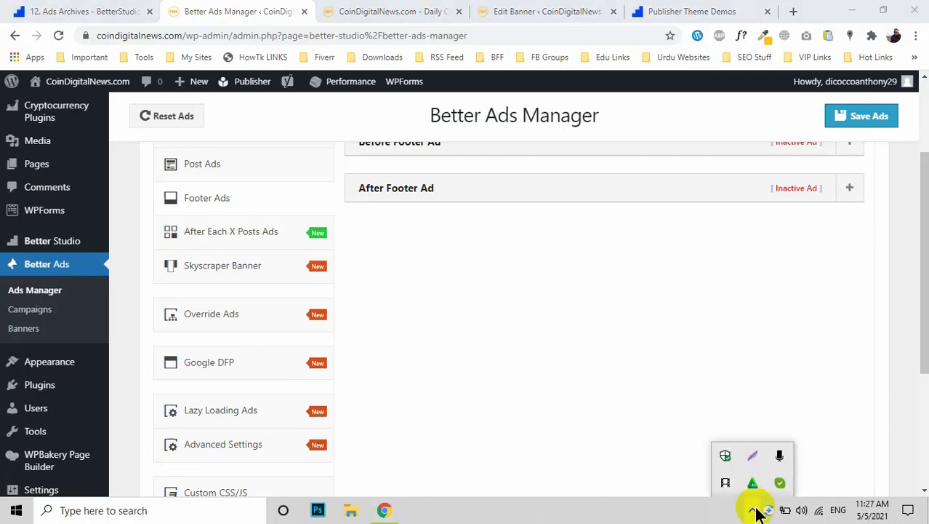